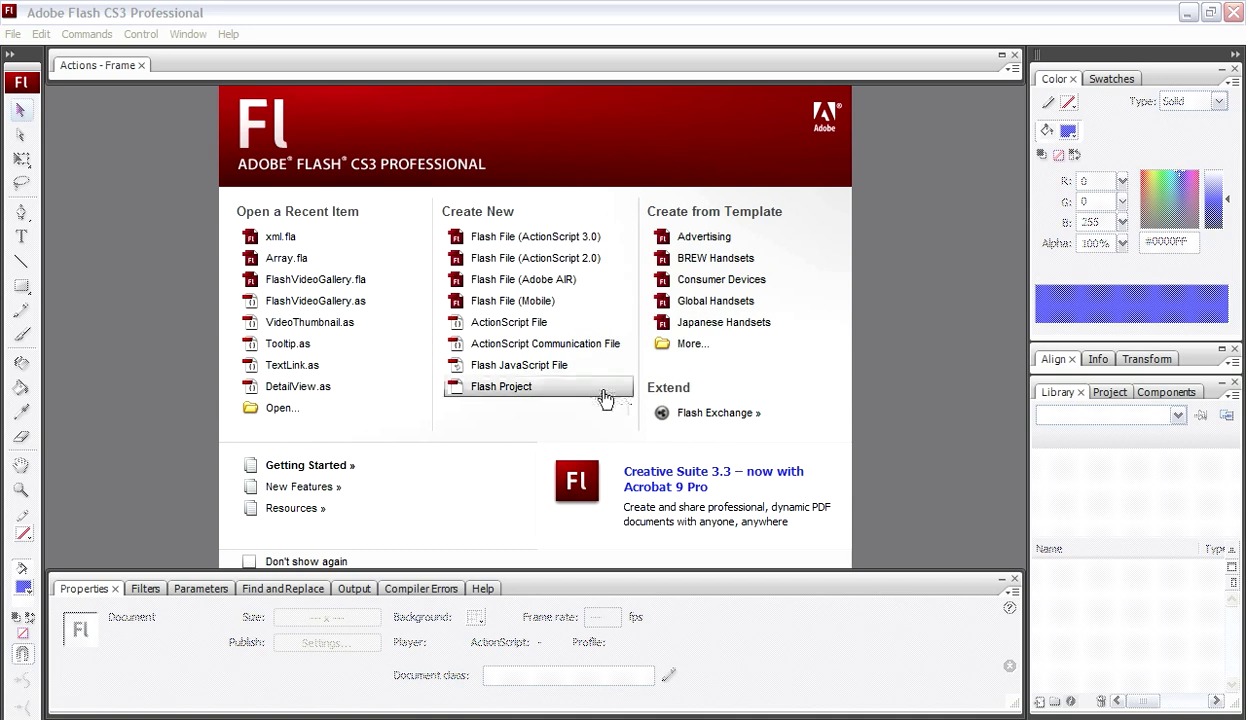
- Create a new Flash File (ActionScript 3.0) from the start page's Create New list
click(553, 244)
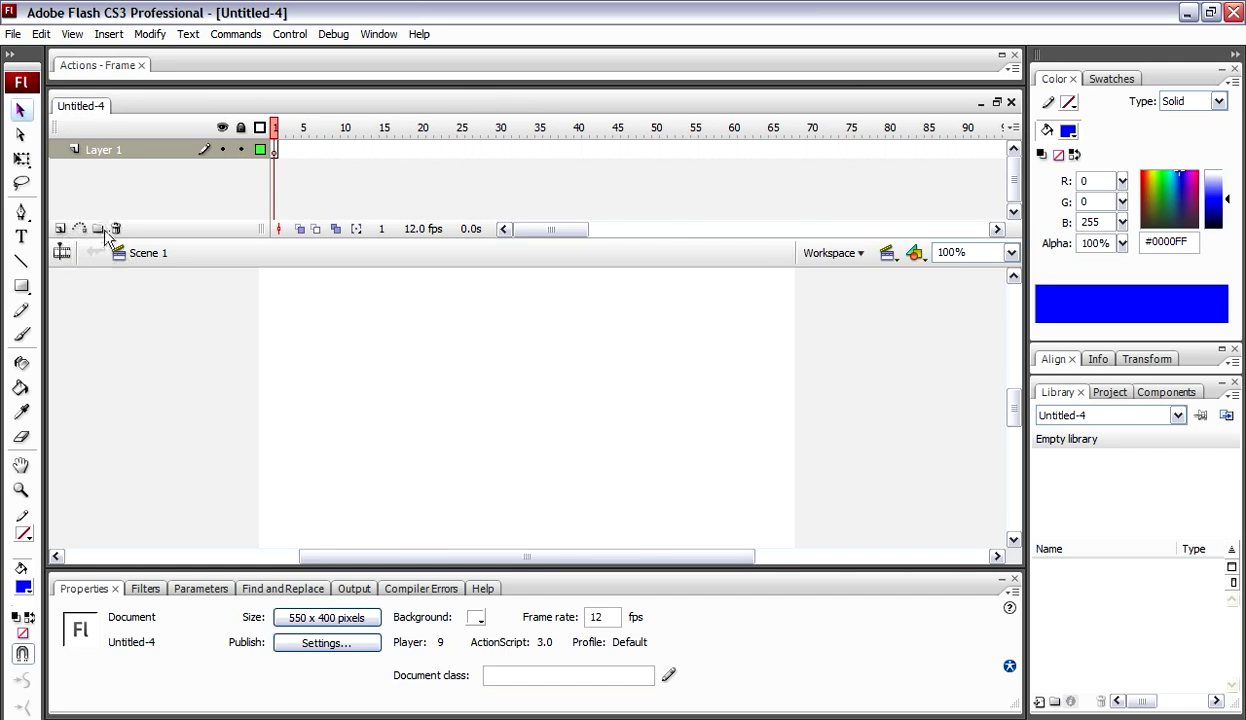
- Insert two new layers, then name the top layer 'actions' and lock it
click(60, 229)
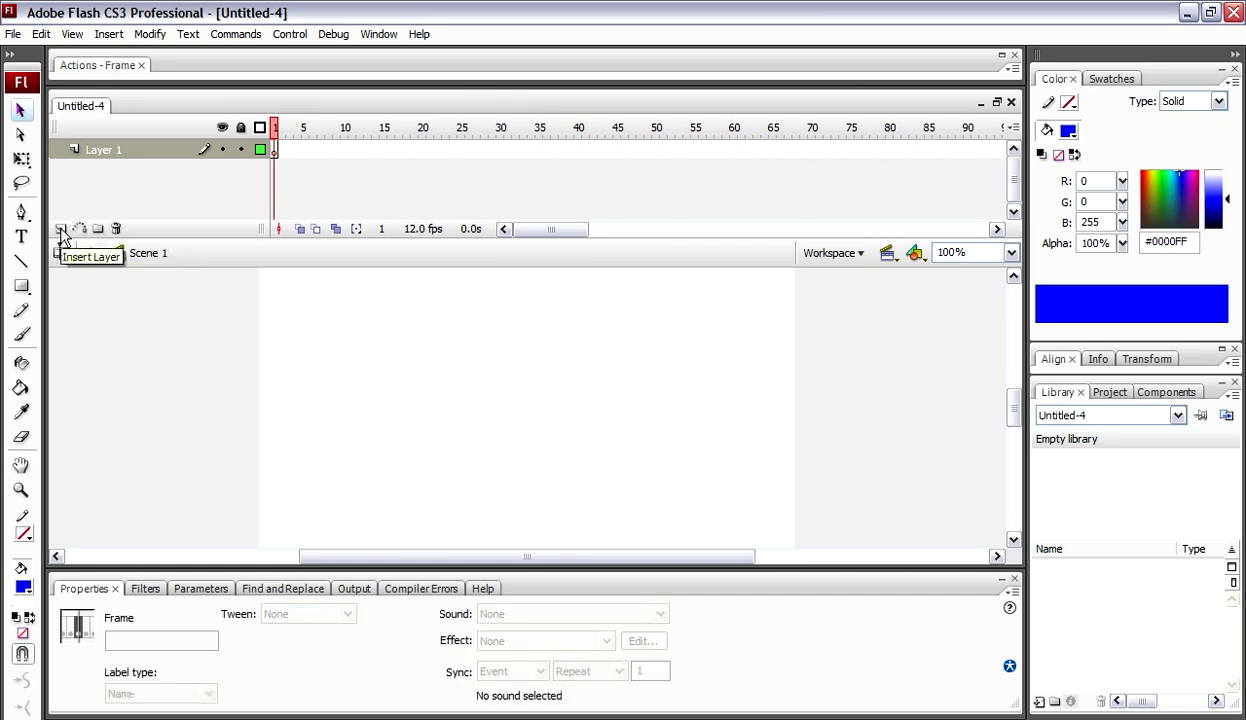
click(60, 229)
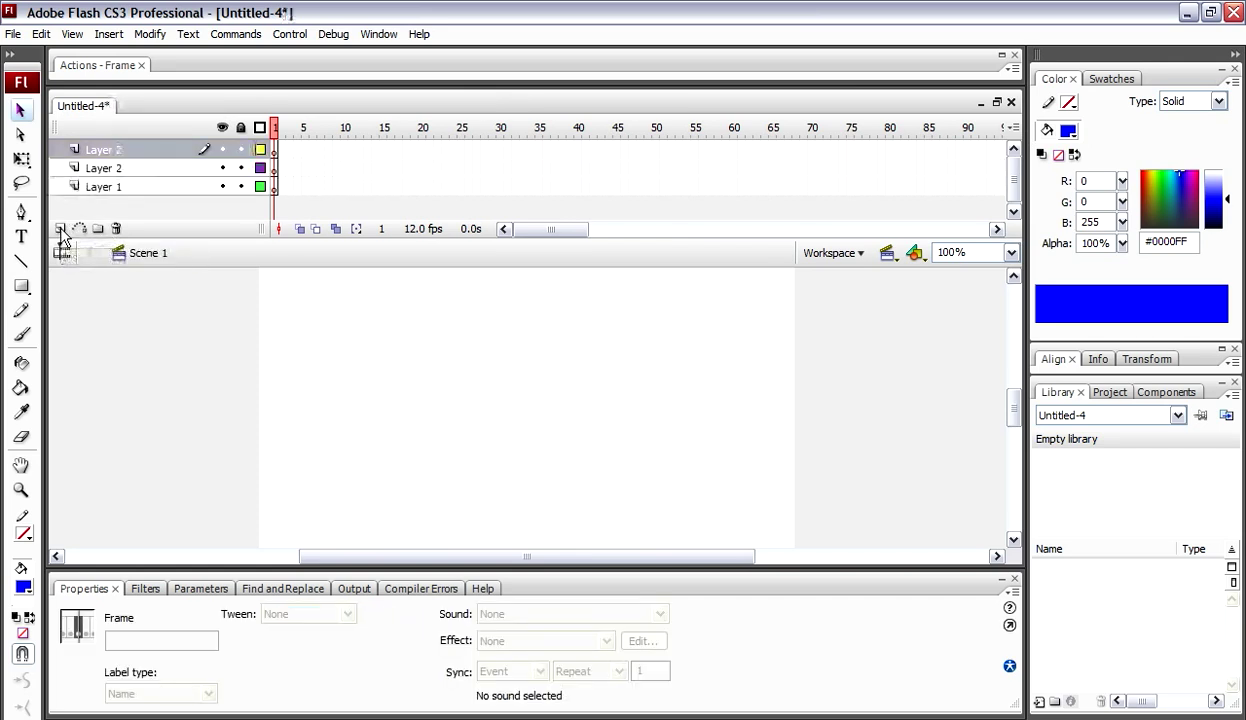
double_click(100, 150)
text(actions)
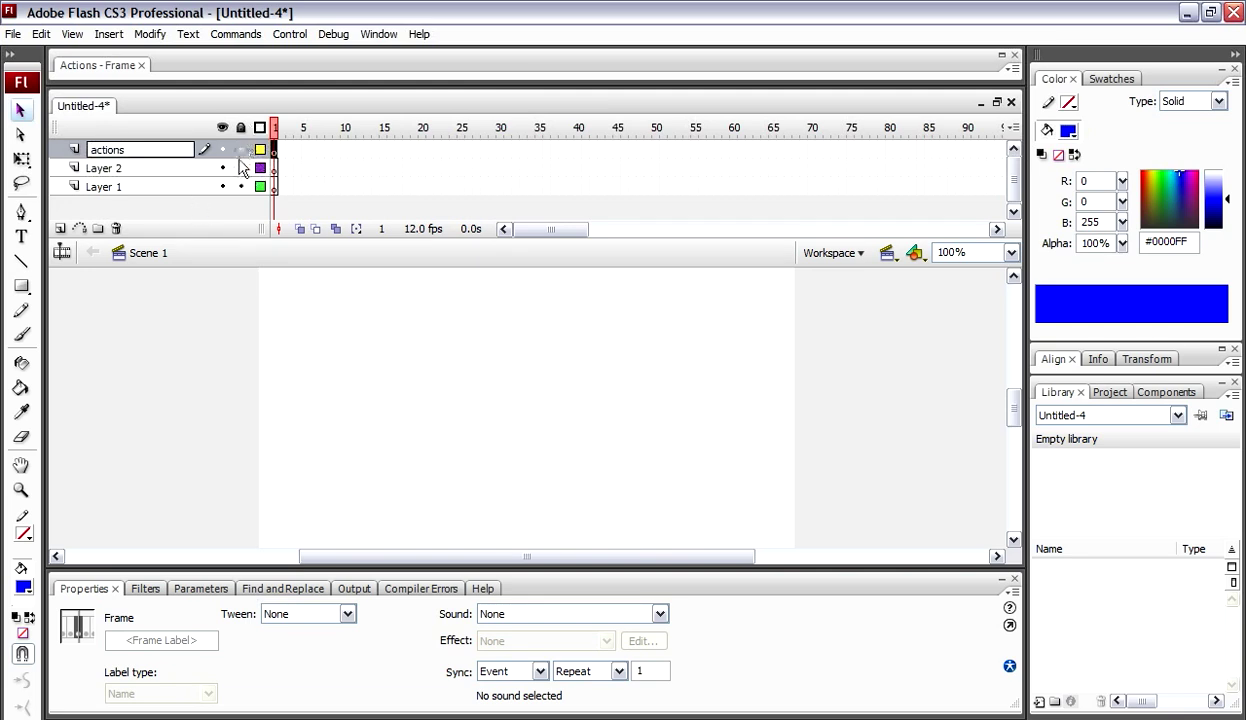
key(Return)
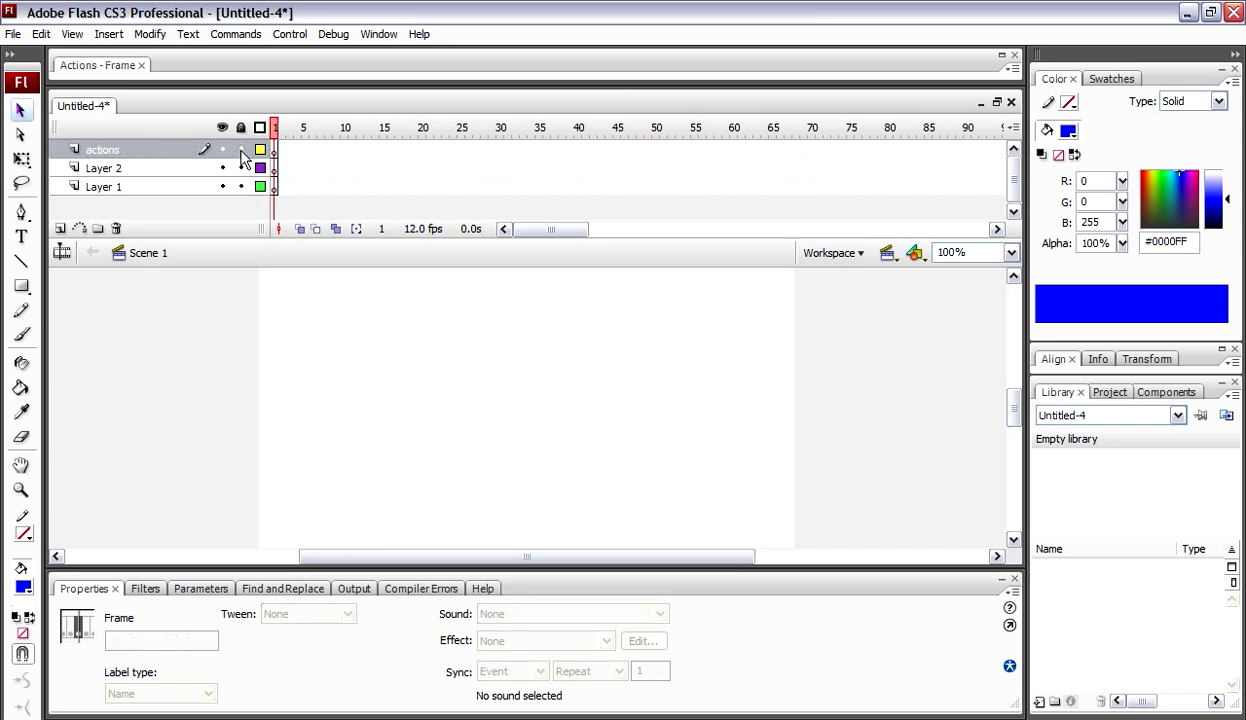
click(240, 150)
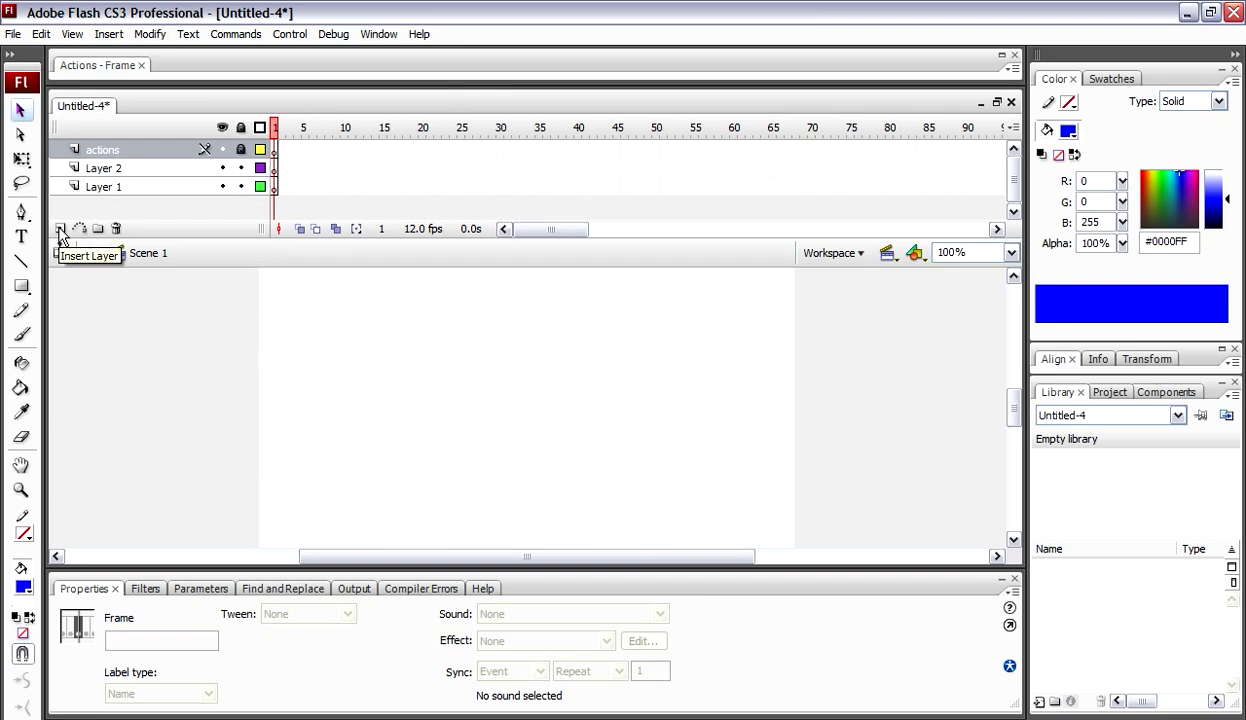
- Rename Layer 1 to 'Background', lock it, and insert a new Layer 4 above it
double_click(108, 187)
text(B)
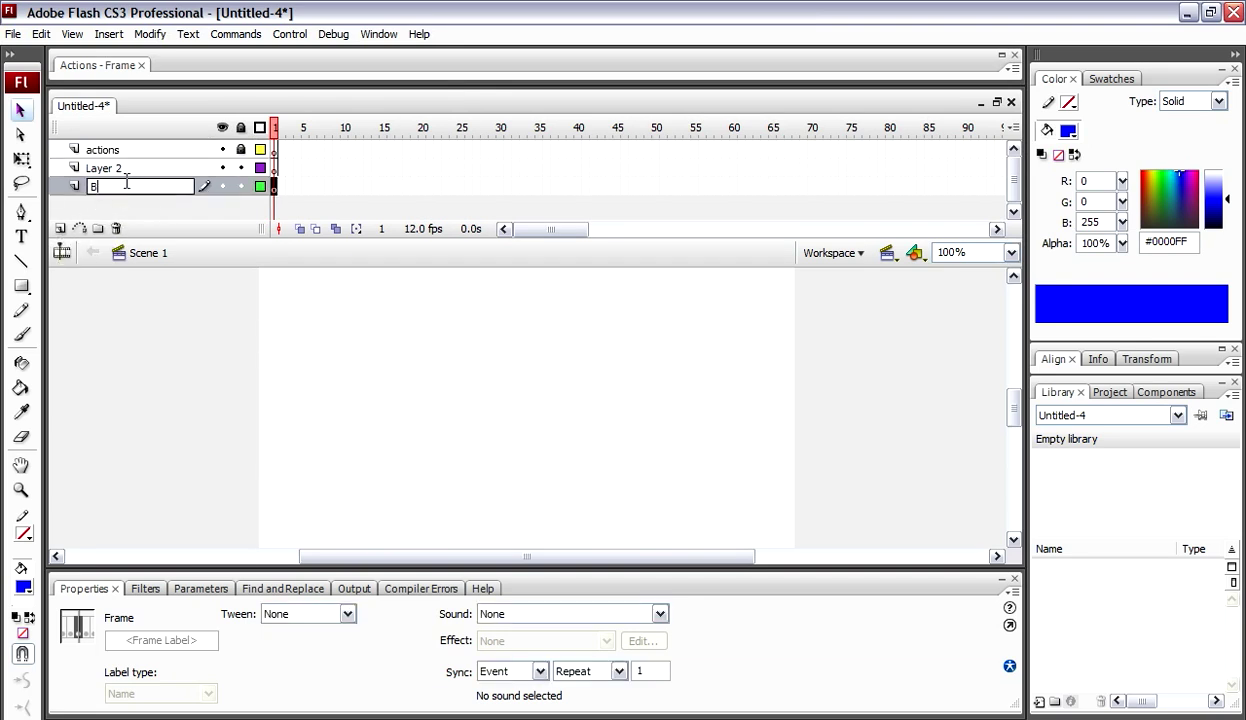
text(ackground)
key(Return)
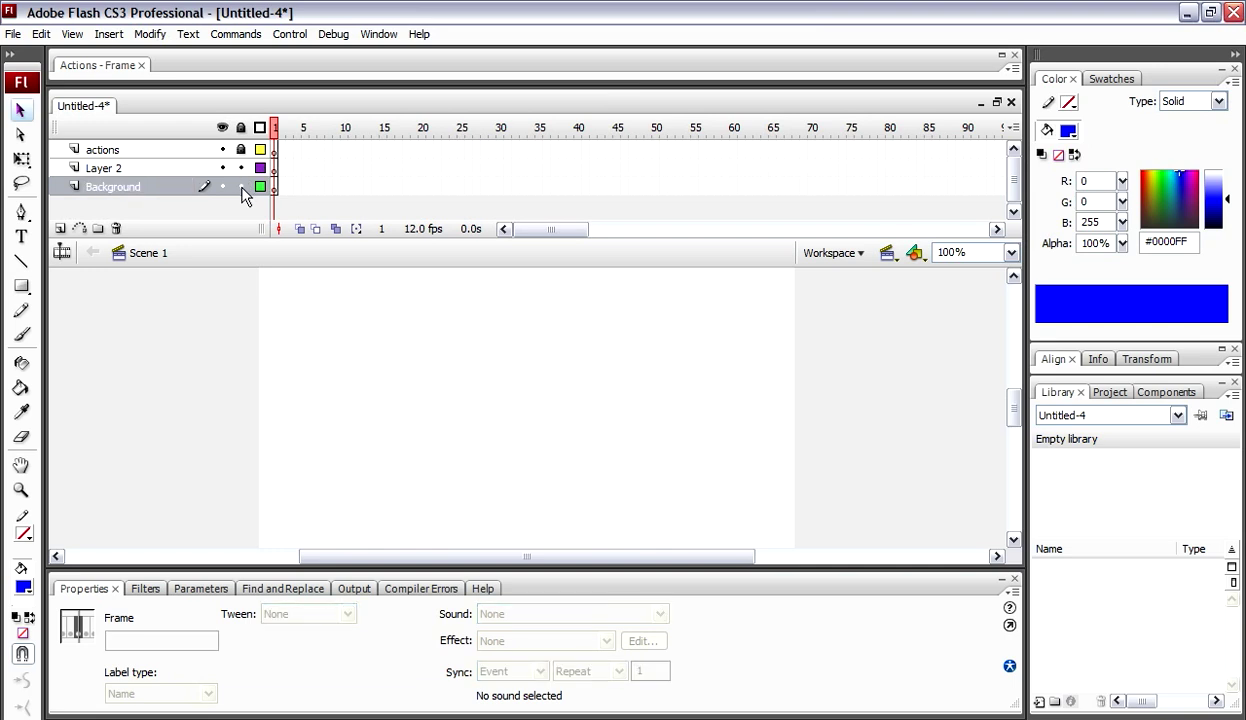
click(241, 187)
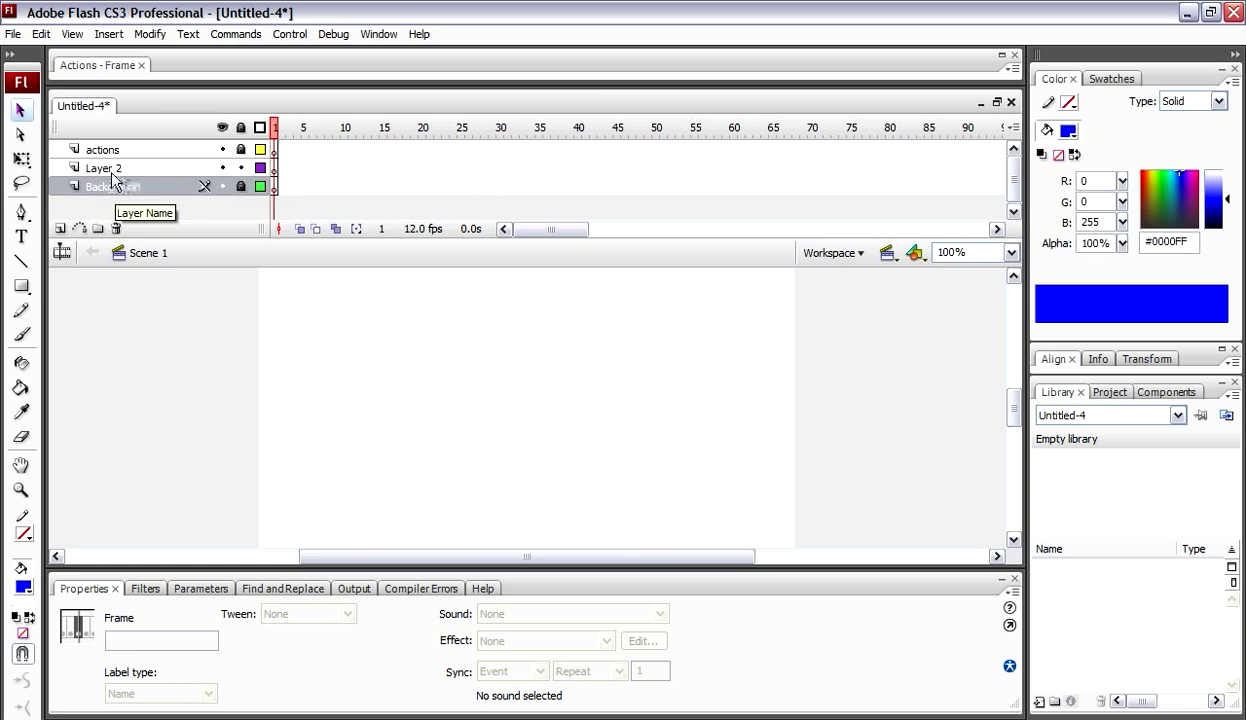
click(60, 229)
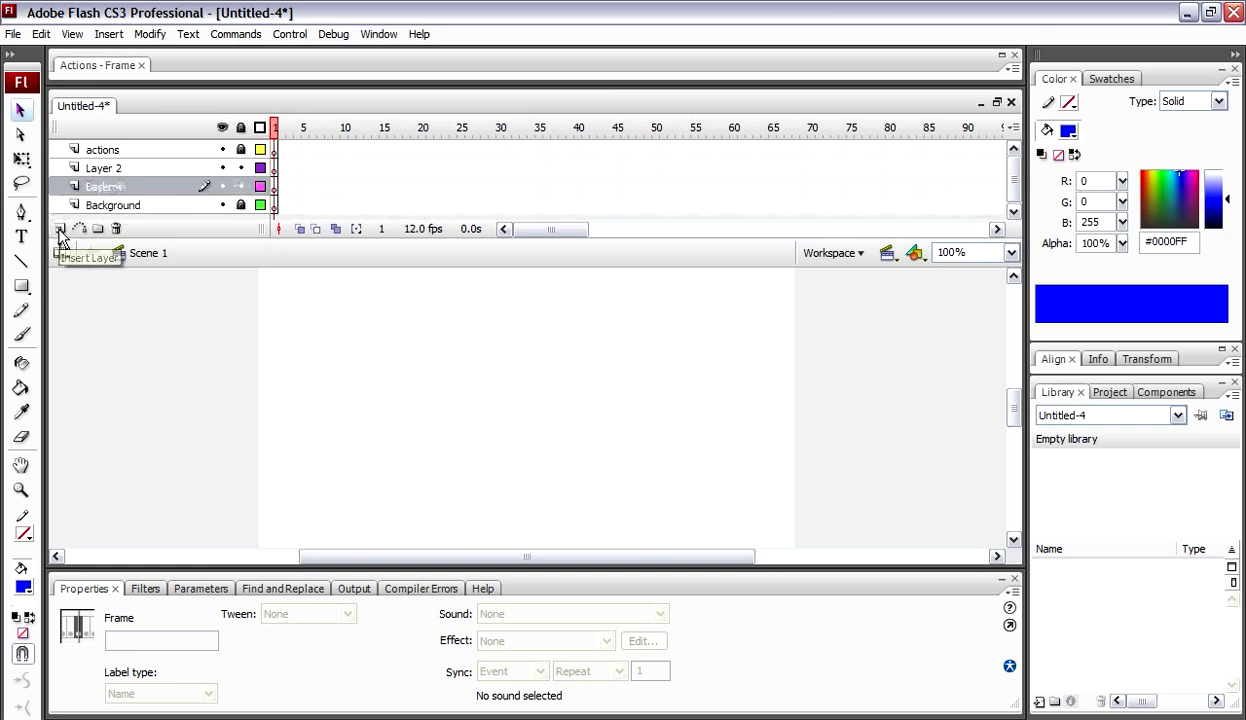
- Name Layer 4 'Mask_image' and Layer 2 'Mask_effect', then select Mask_image
double_click(107, 185)
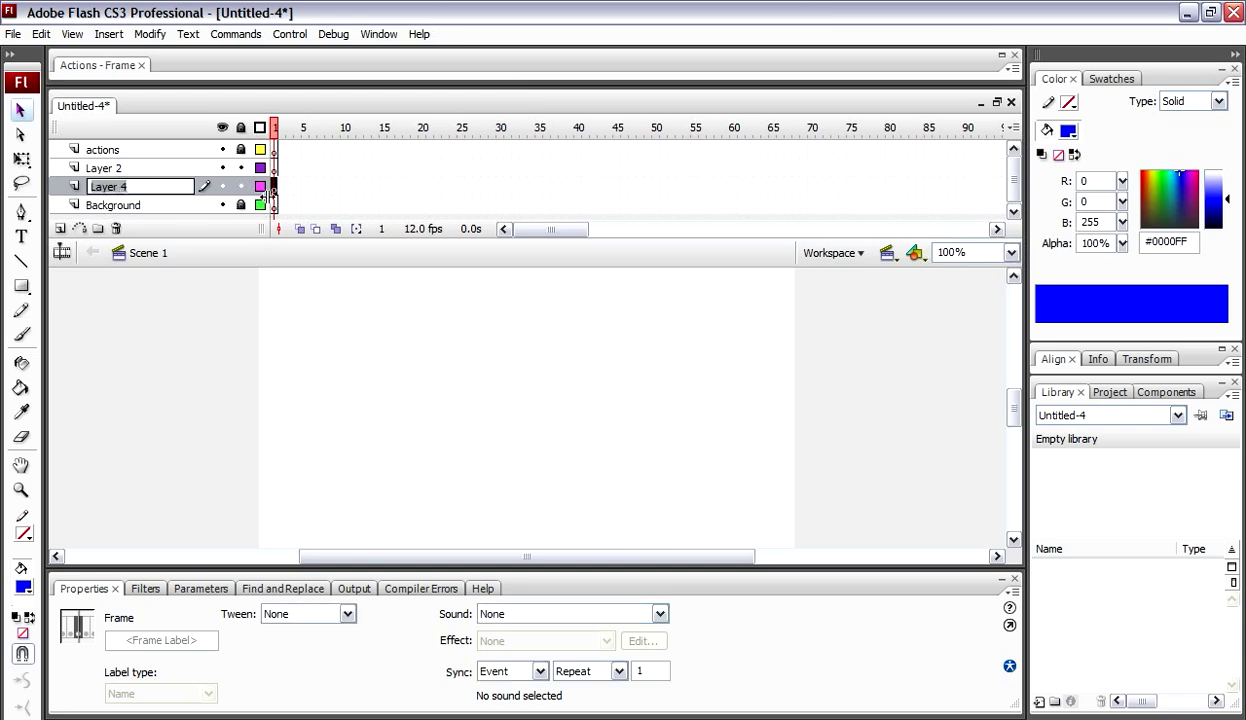
text(Mask_image)
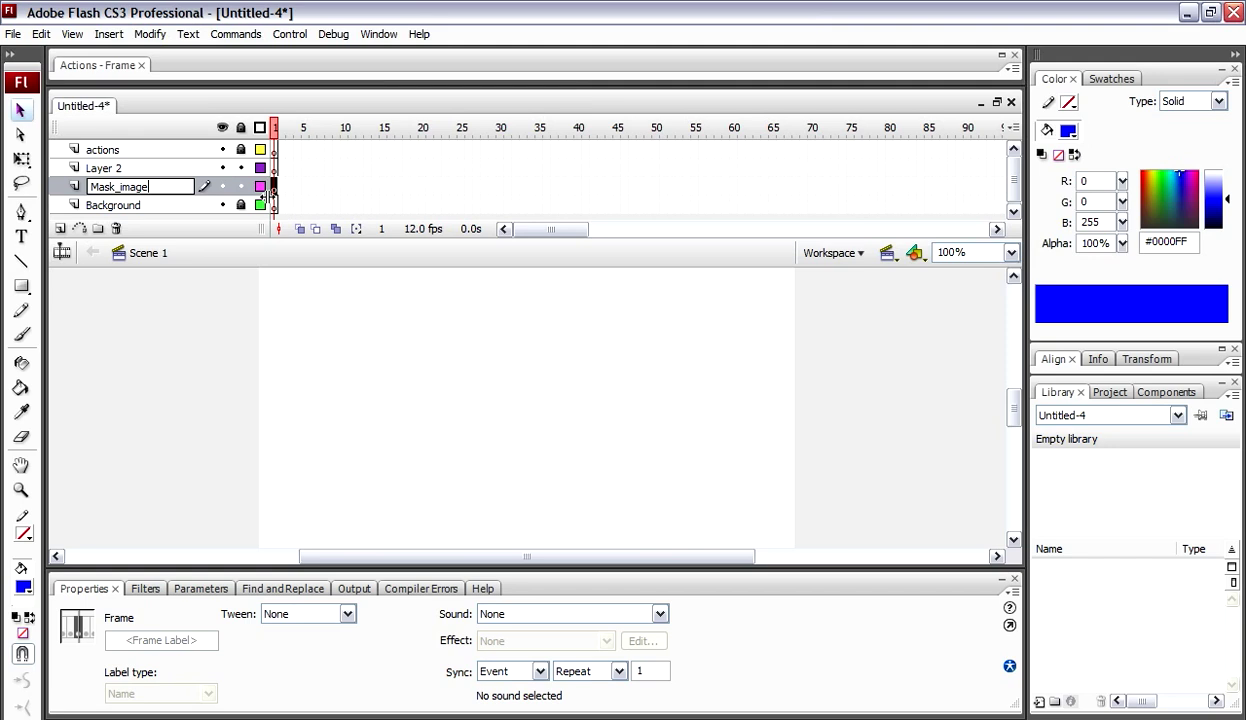
double_click(122, 168)
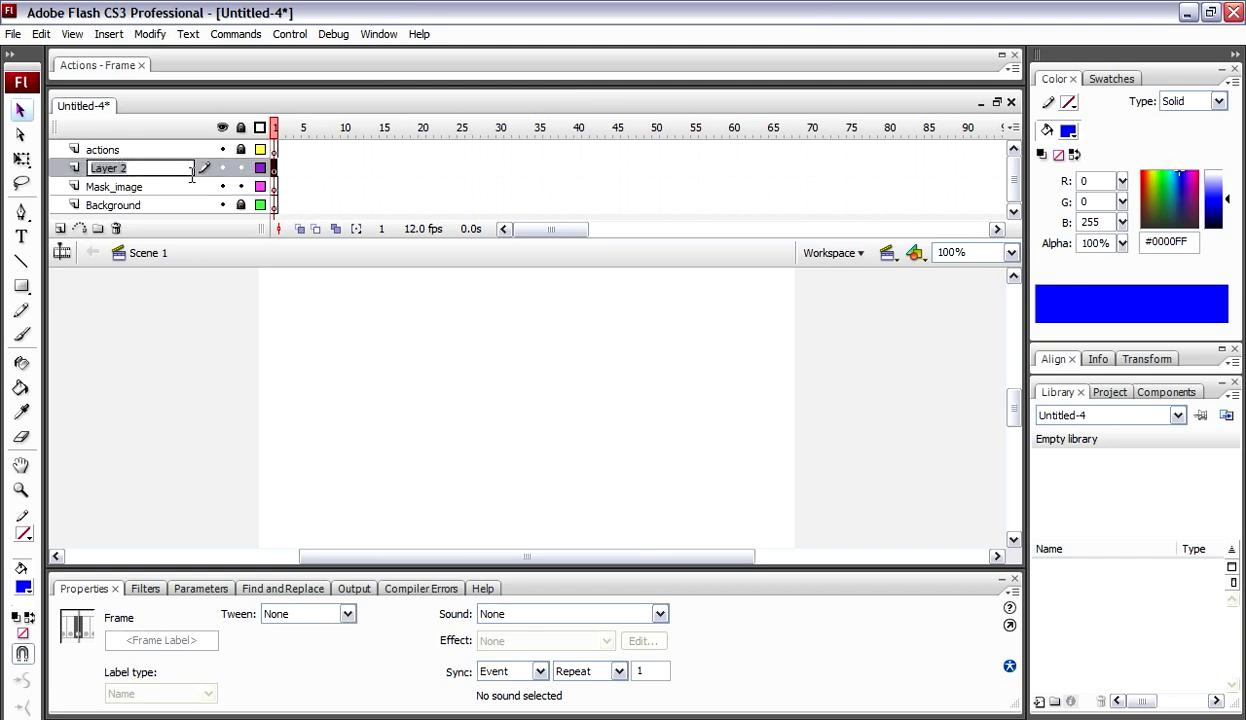
text(Mask_effect)
key(Return)
click(161, 187)
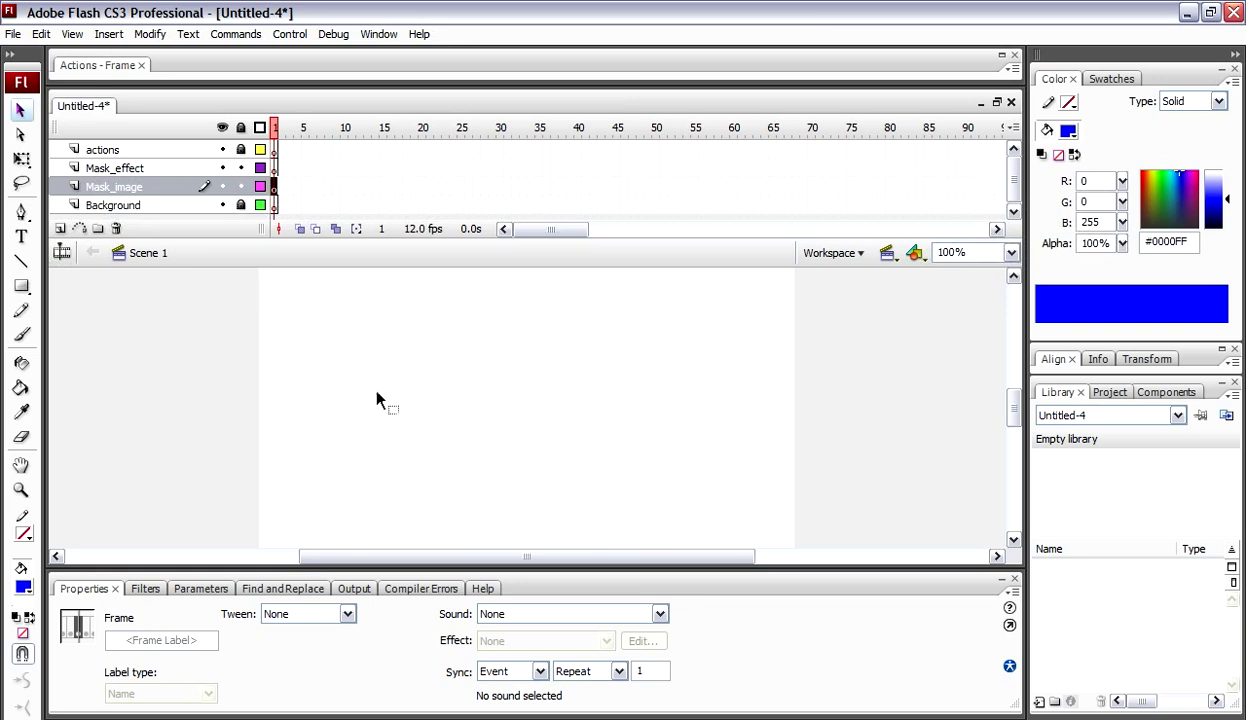
- Import water.jpg onto the stage with File > Import > Import to Stage
click(12, 35)
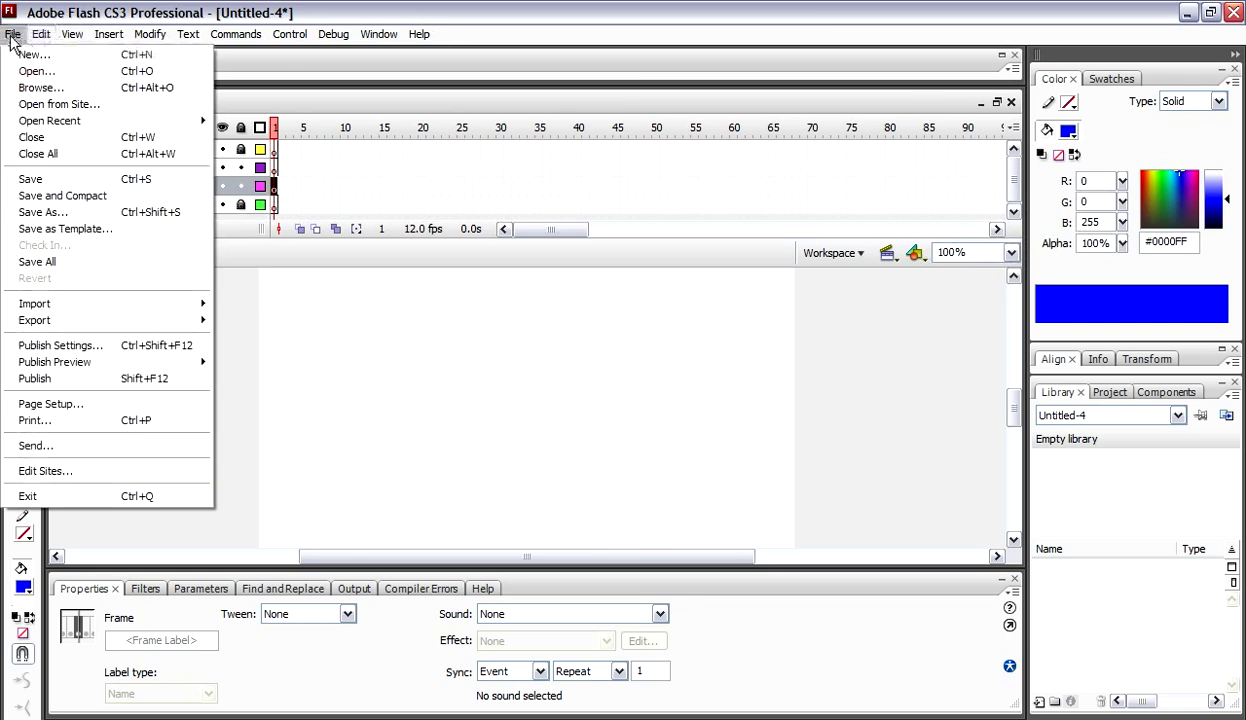
mouse_move(122, 305)
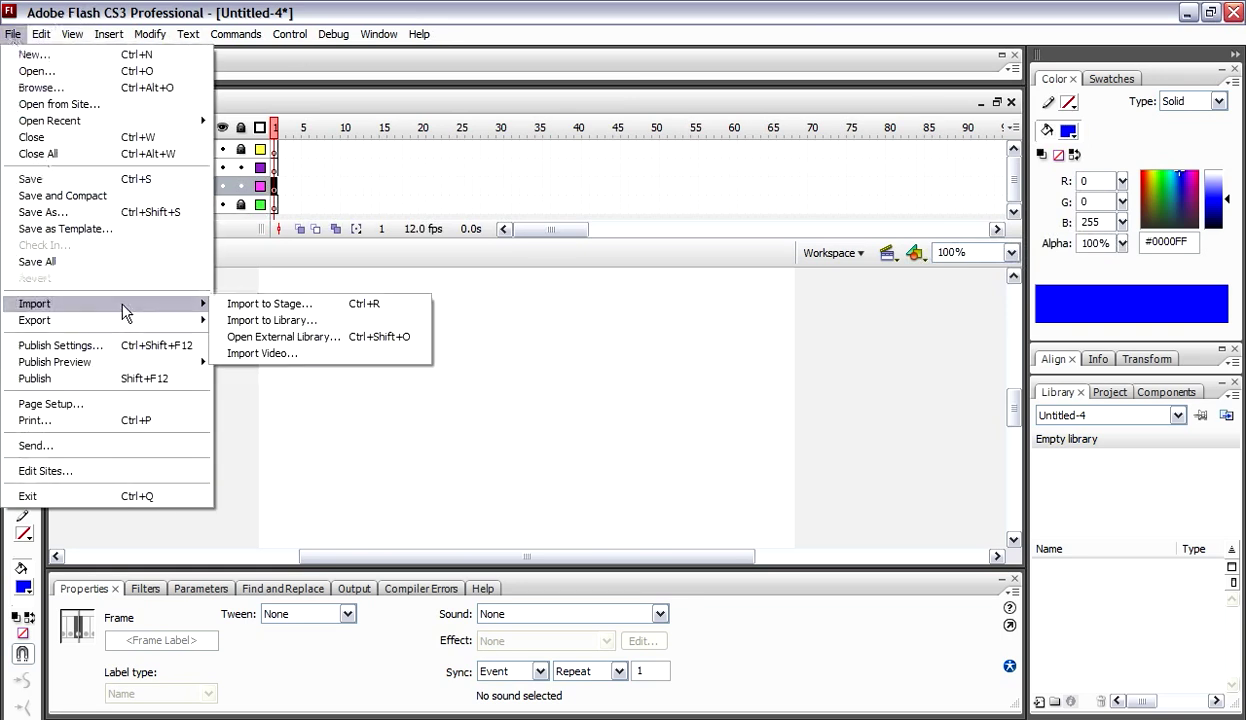
click(266, 305)
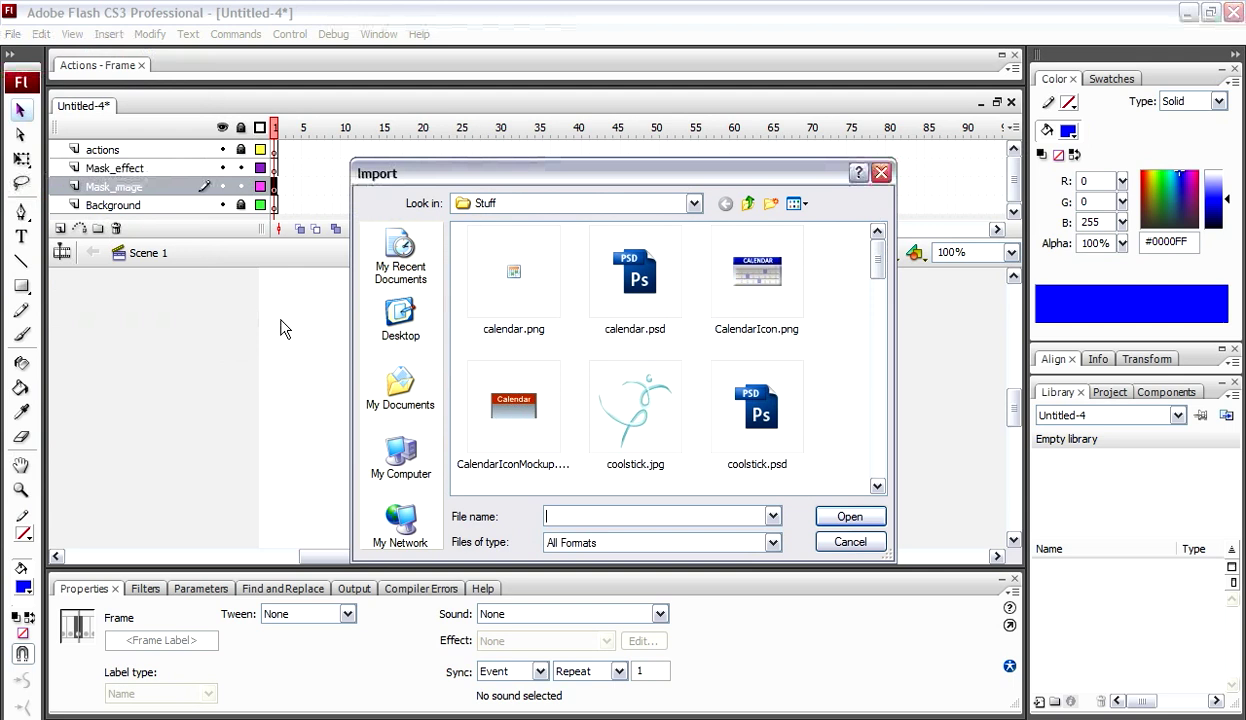
drag(876, 258, 878, 470)
text(d)
key(BackSpace)
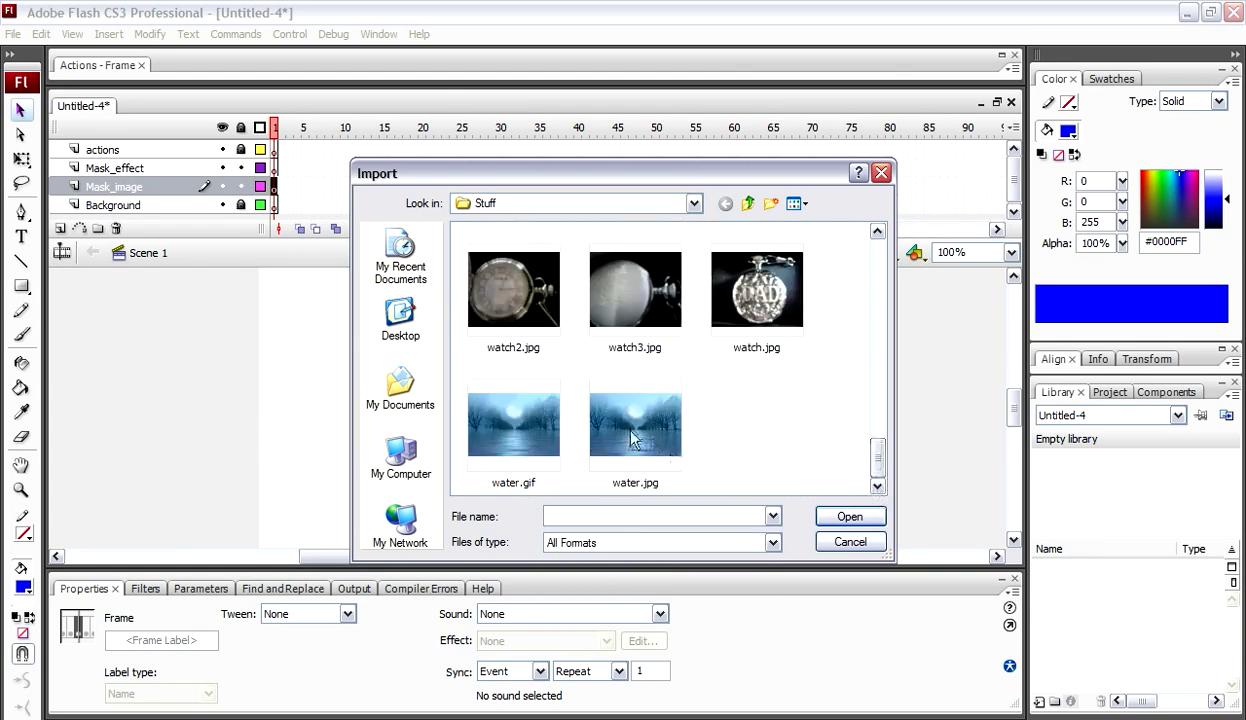
click(620, 420)
click(826, 514)
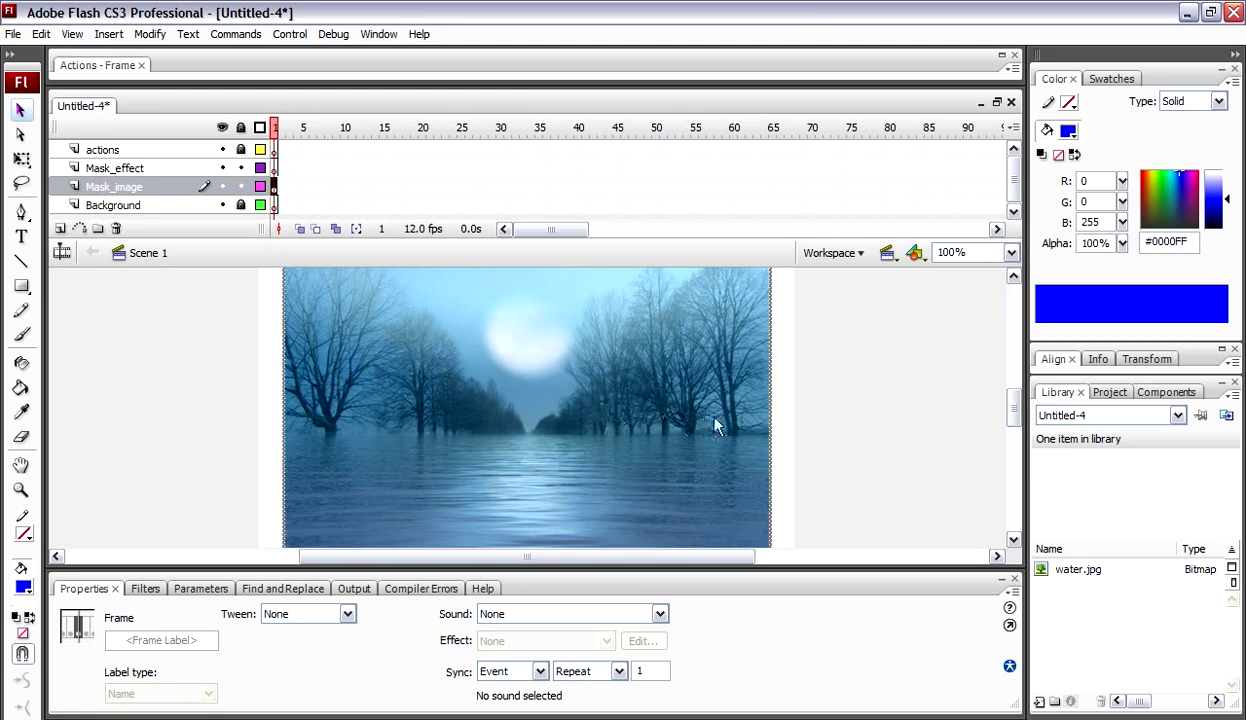
click(230, 391)
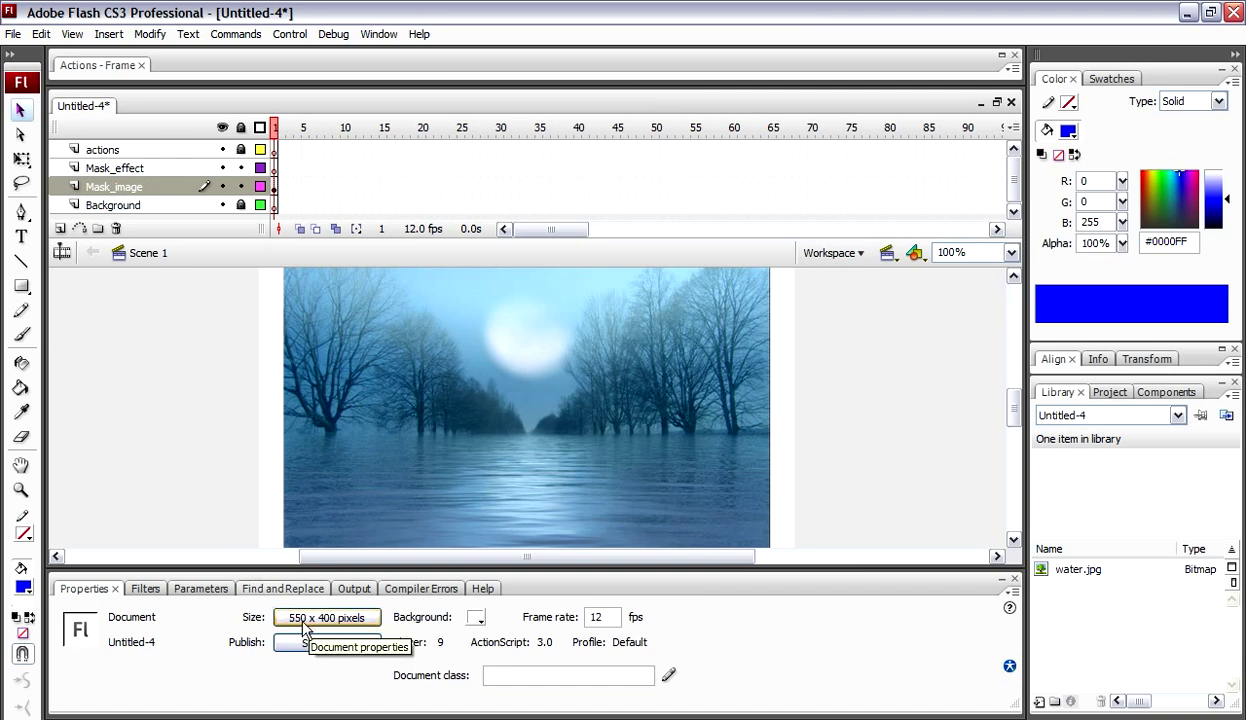
- Check the water image and document settings in the Properties panel without changing them
click(518, 437)
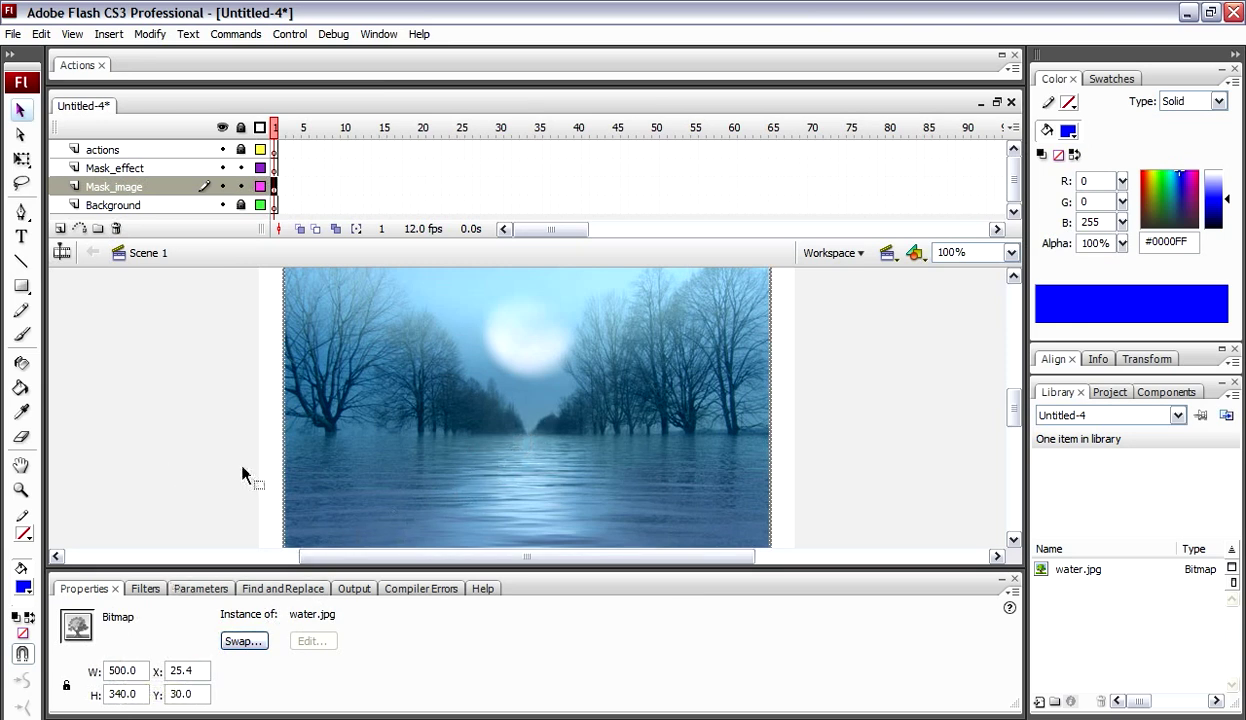
click(780, 440)
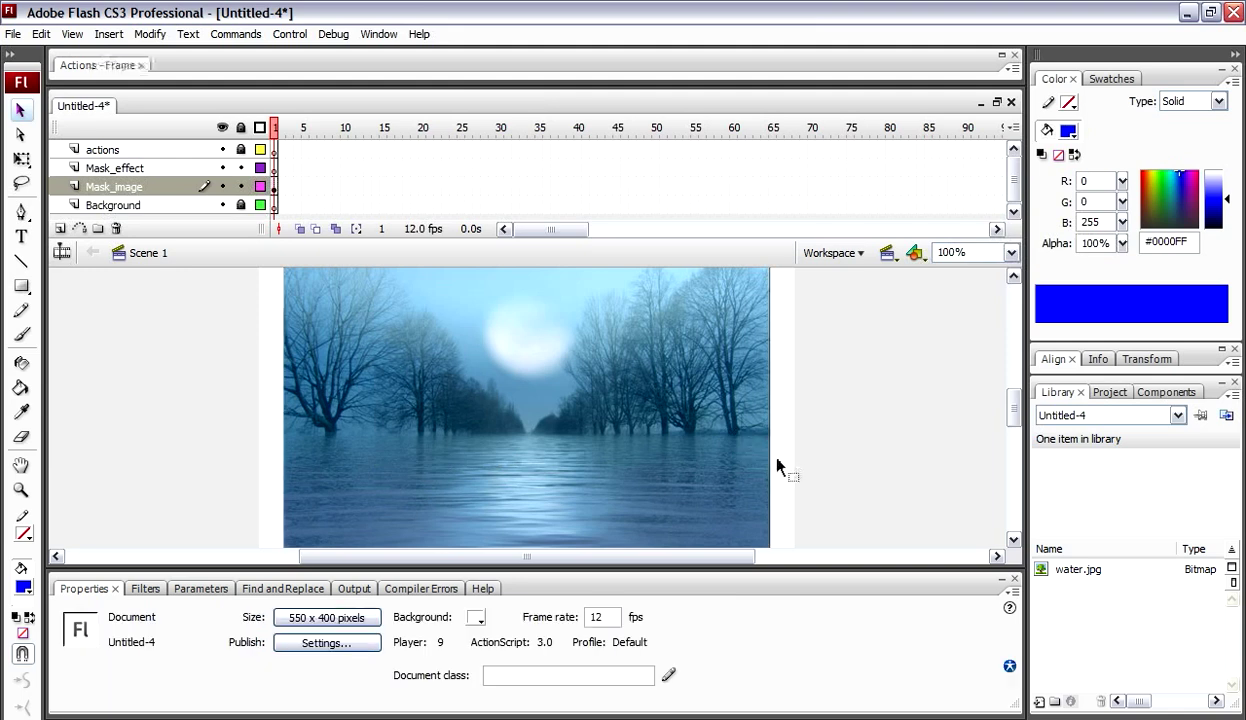
click(364, 622)
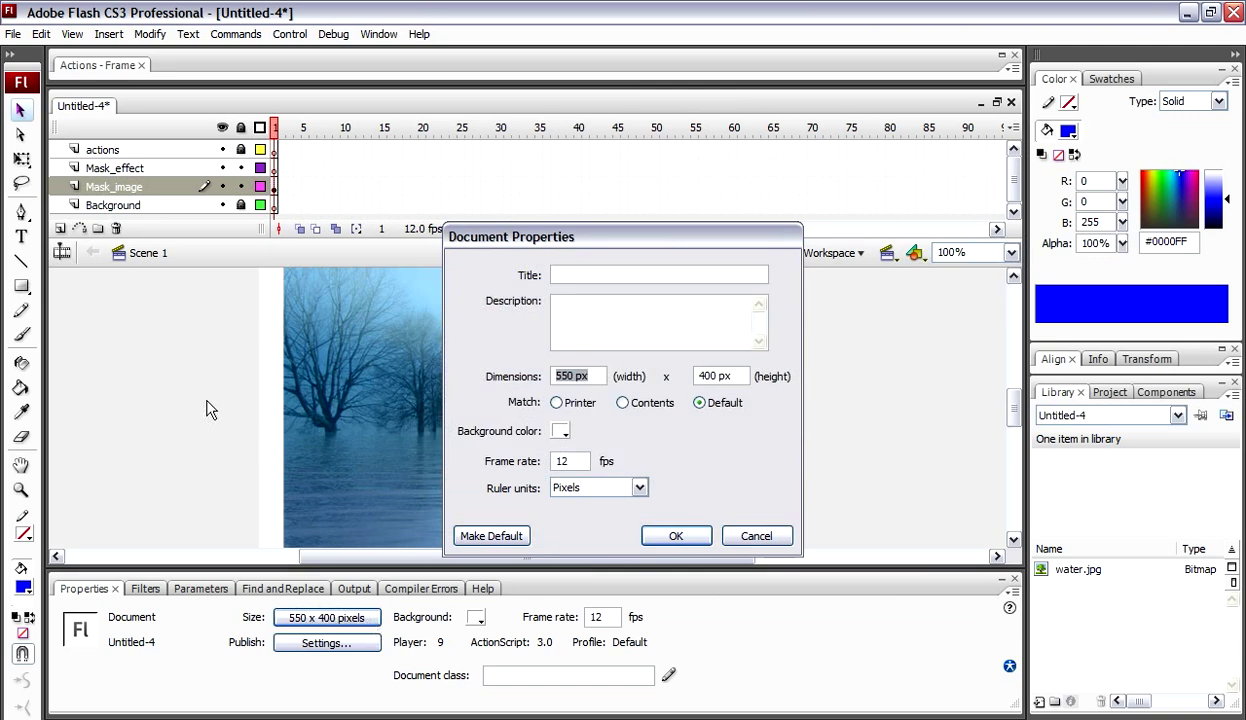
click(760, 536)
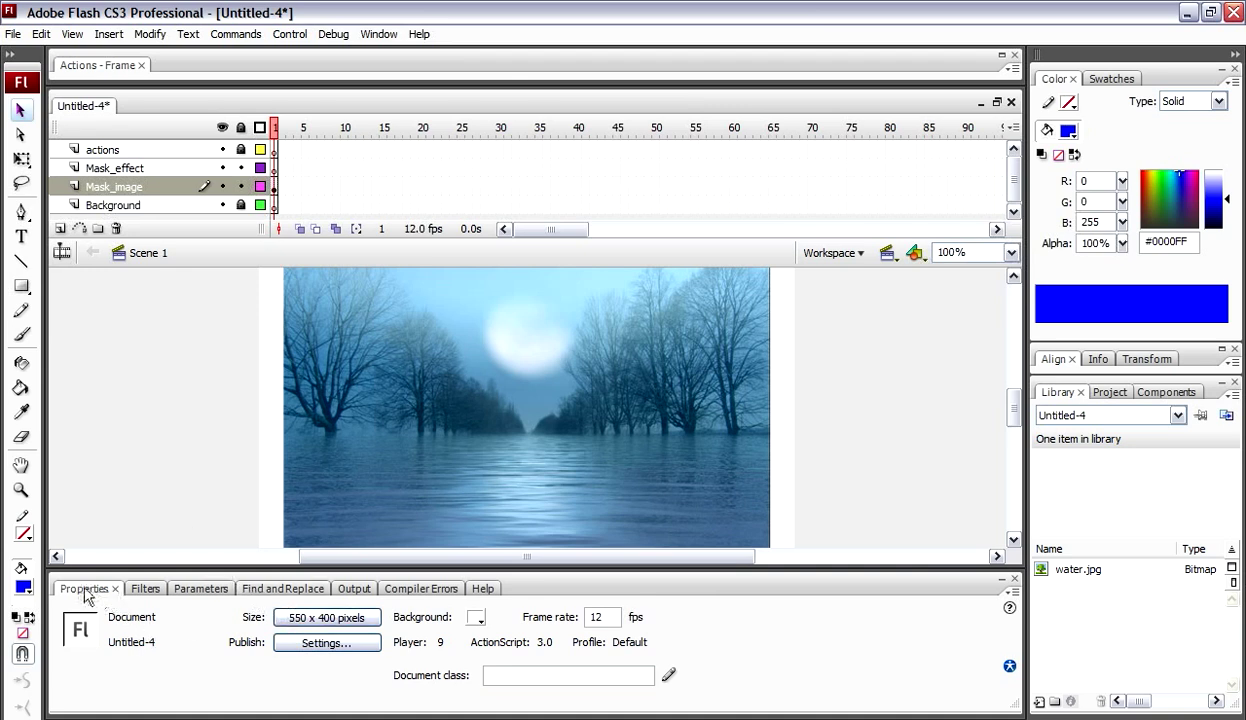
click(190, 590)
click(95, 589)
- Set the document size to 500 x 340 pixels and the frame rate to 20 fps
click(318, 617)
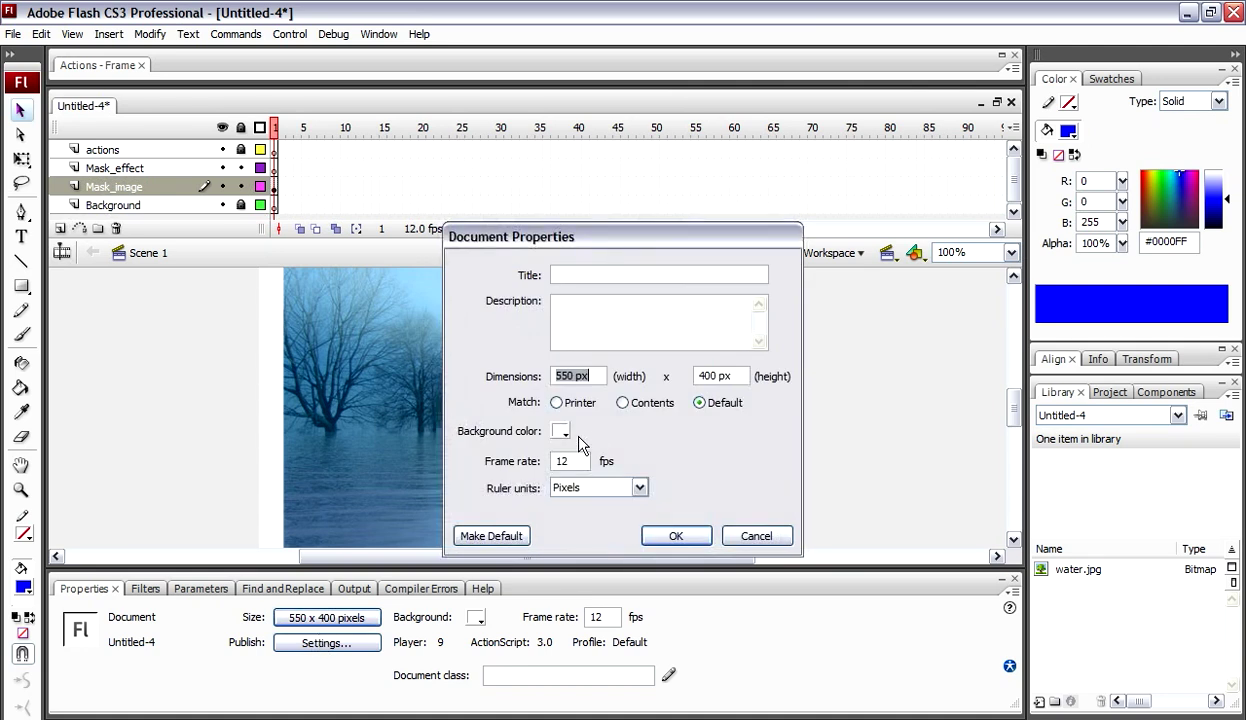
text(500)
key(Tab)
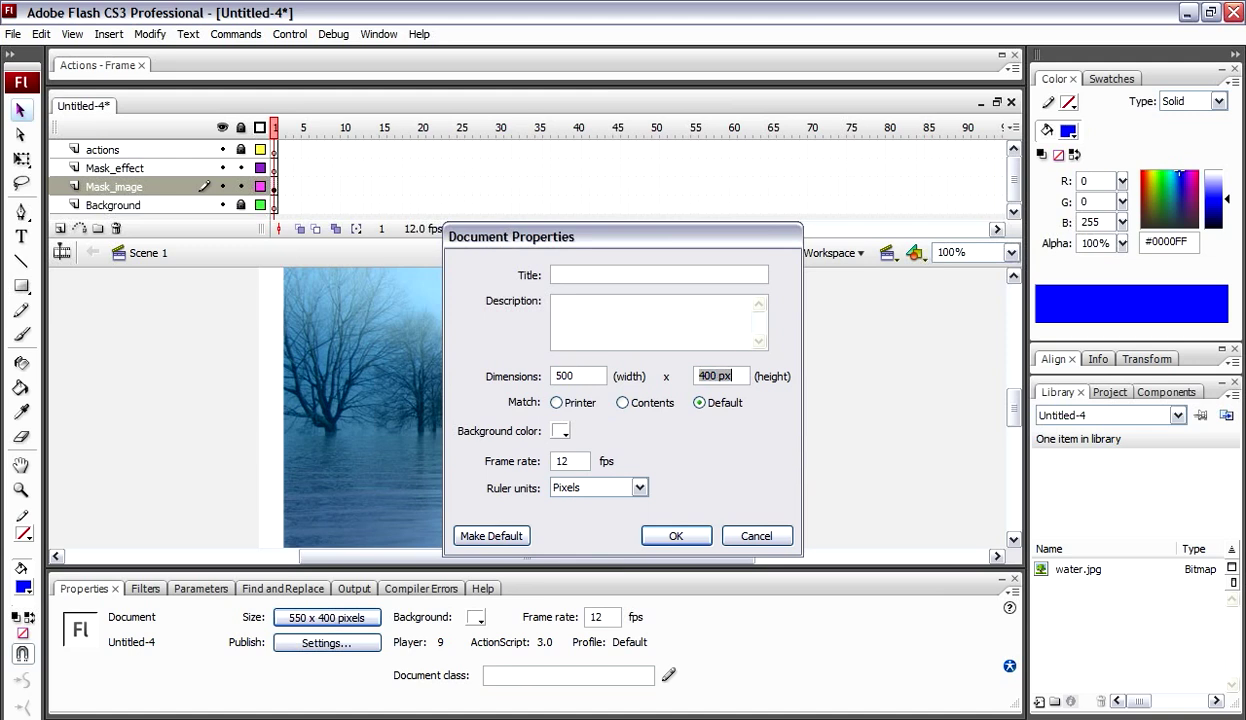
text(340)
double_click(563, 460)
click(675, 536)
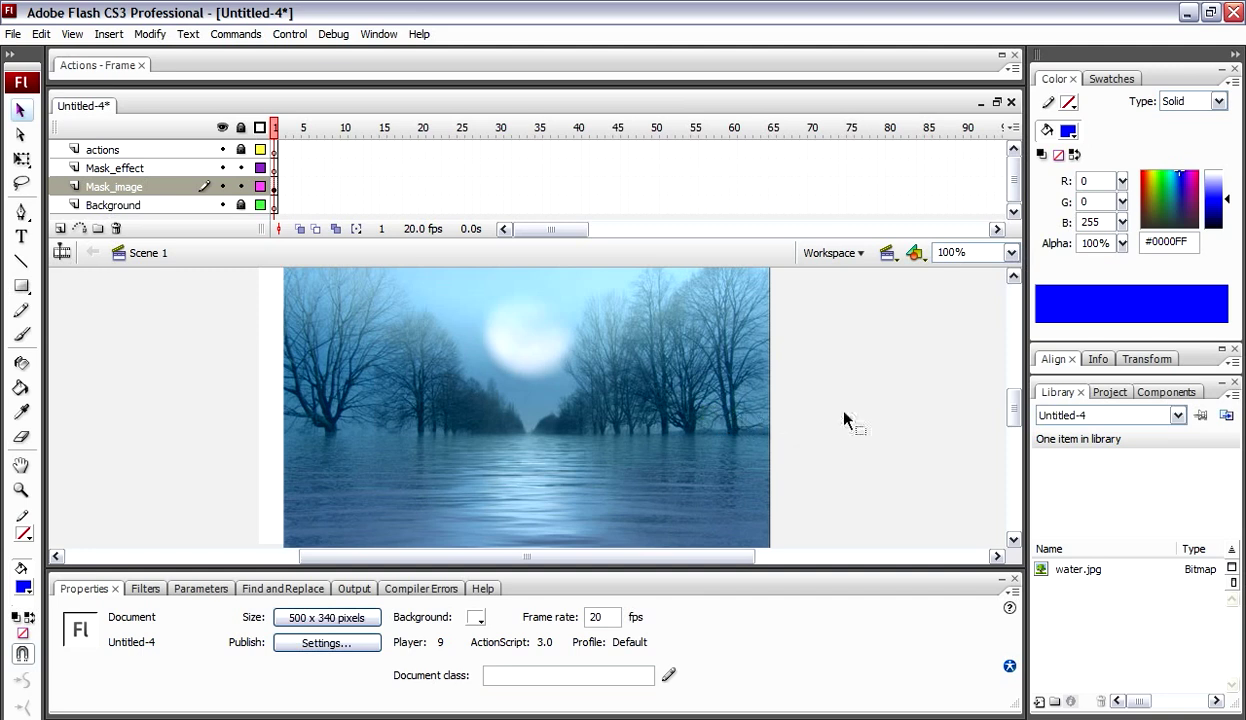
click(745, 425)
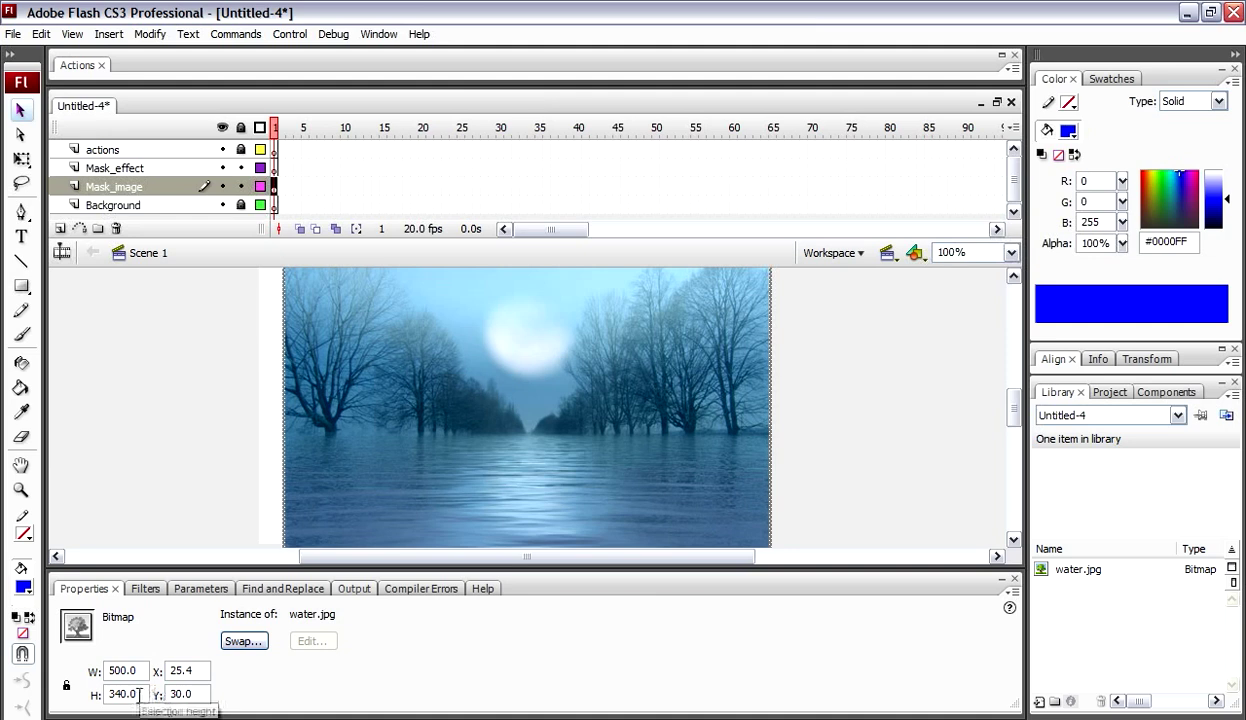
- Place the water bitmap at X 0, Y 0, then make the Mask_effect layer current
click(106, 427)
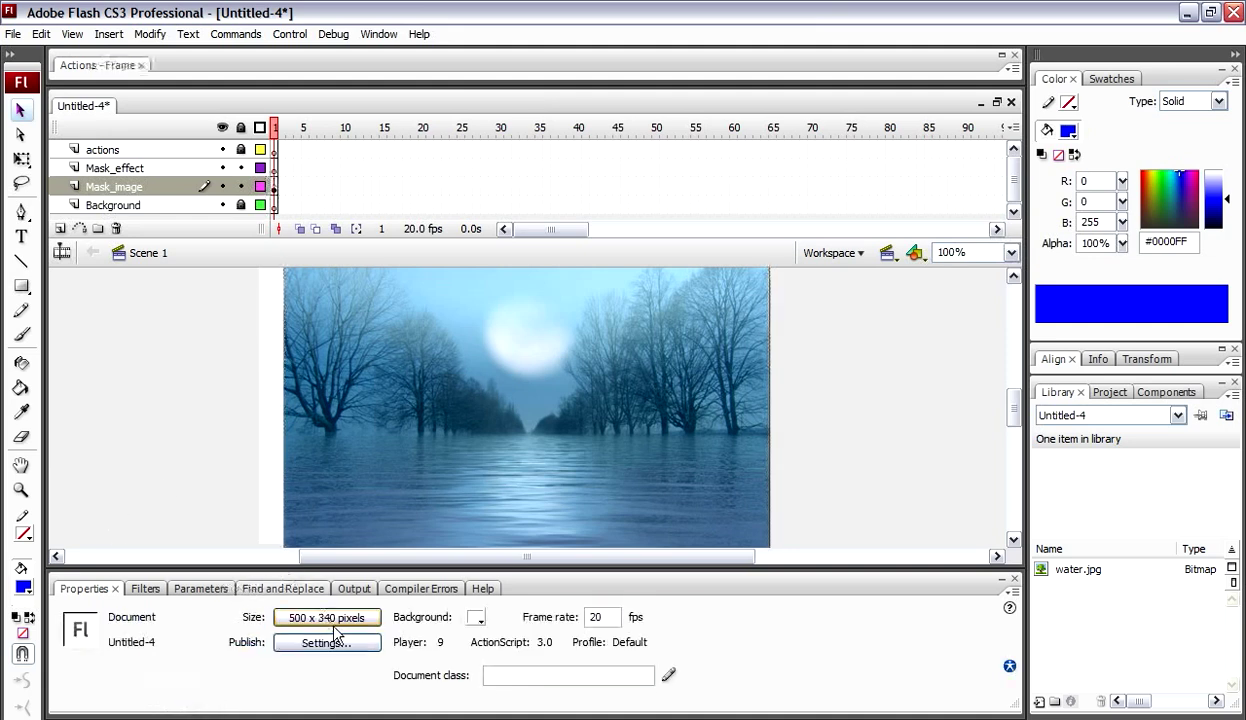
click(530, 434)
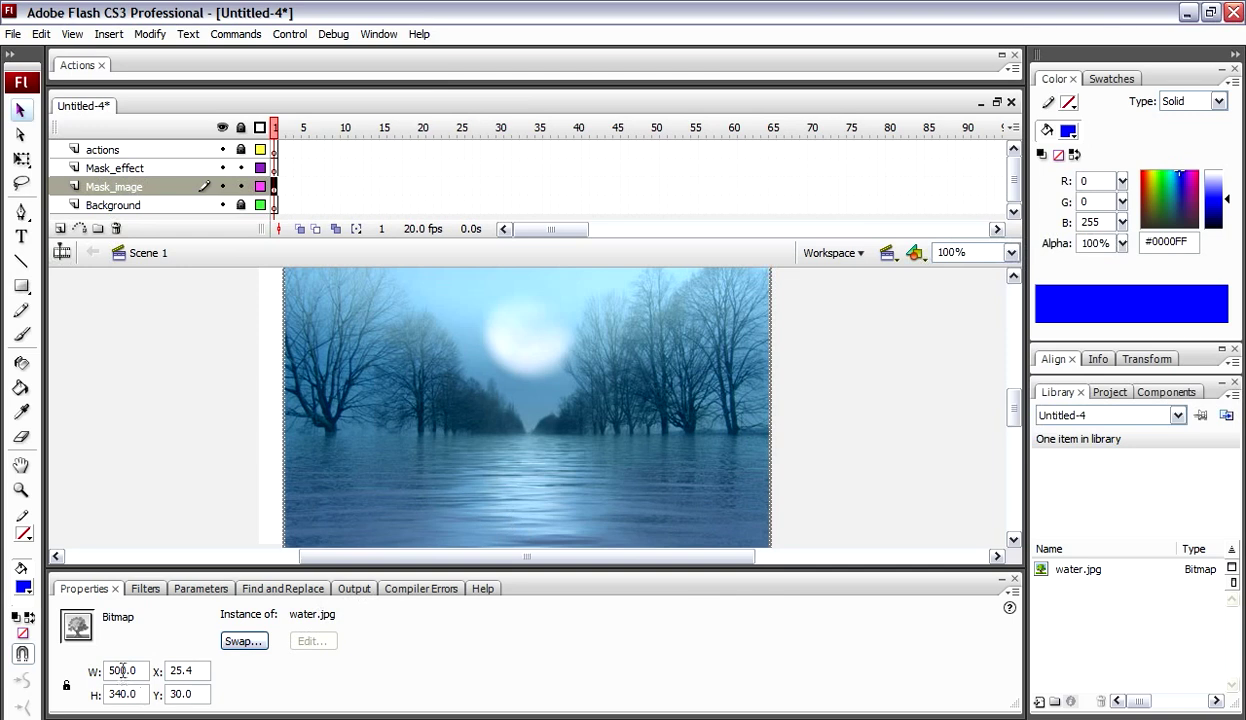
click(187, 671)
text(0)
key(Tab)
text(0)
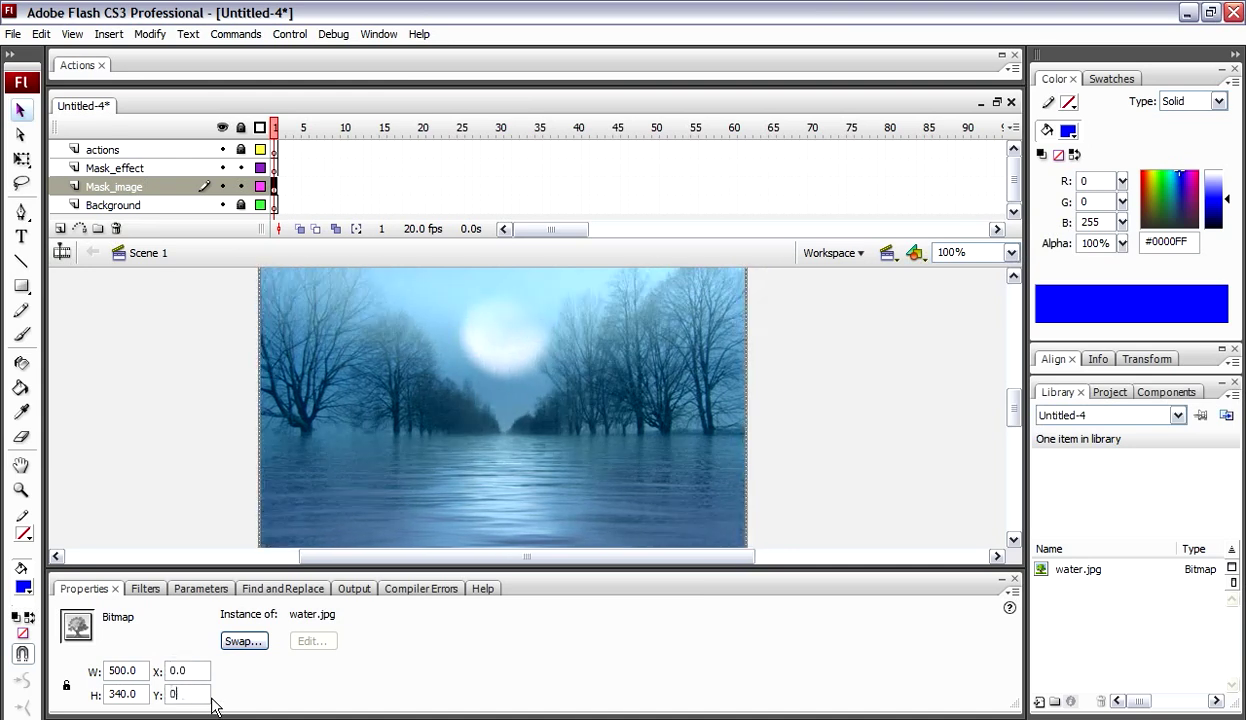
key(Return)
click(194, 456)
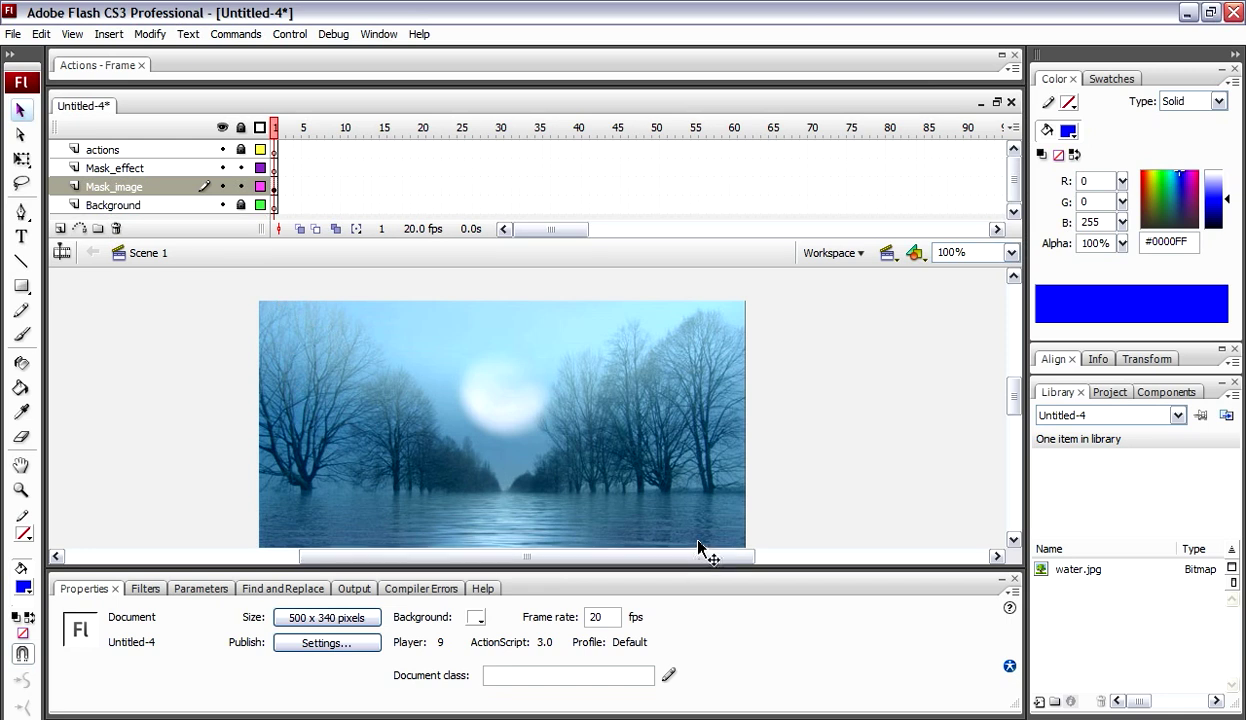
mouse_move(1013, 394)
mouse_down()
mouse_move(1014, 412)
mouse_move(1014, 402)
mouse_up()
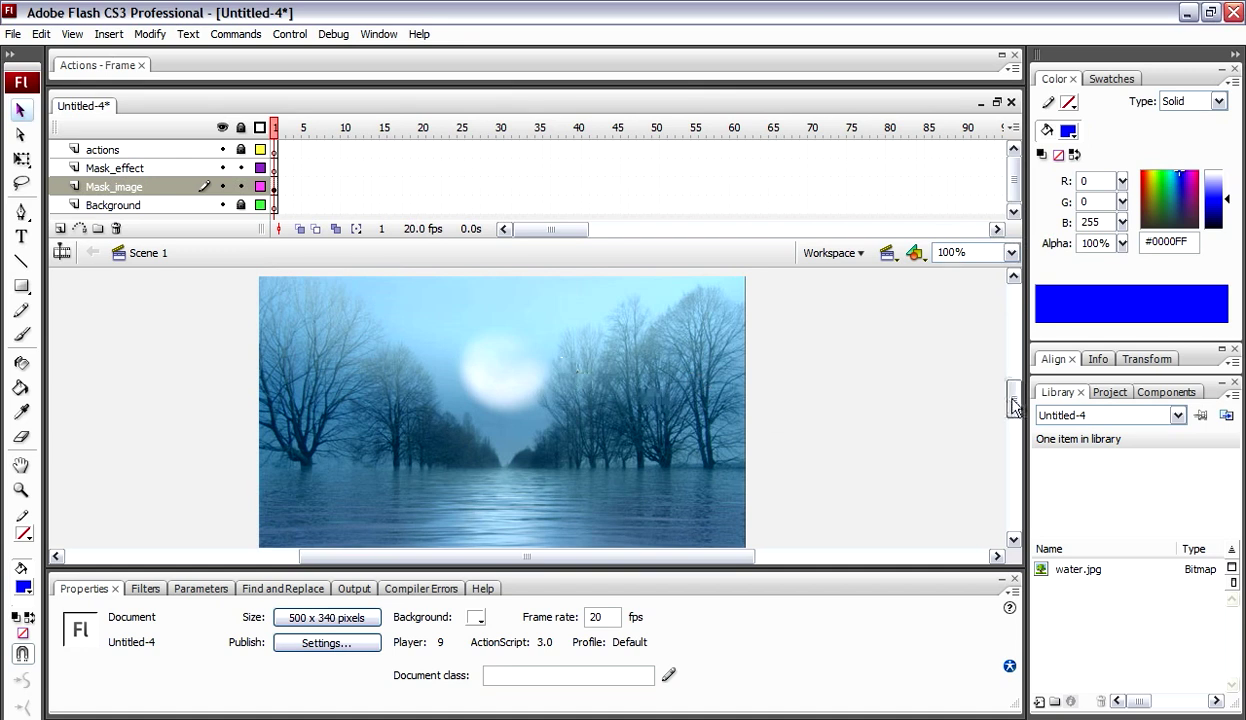
drag(1010, 403, 1014, 418)
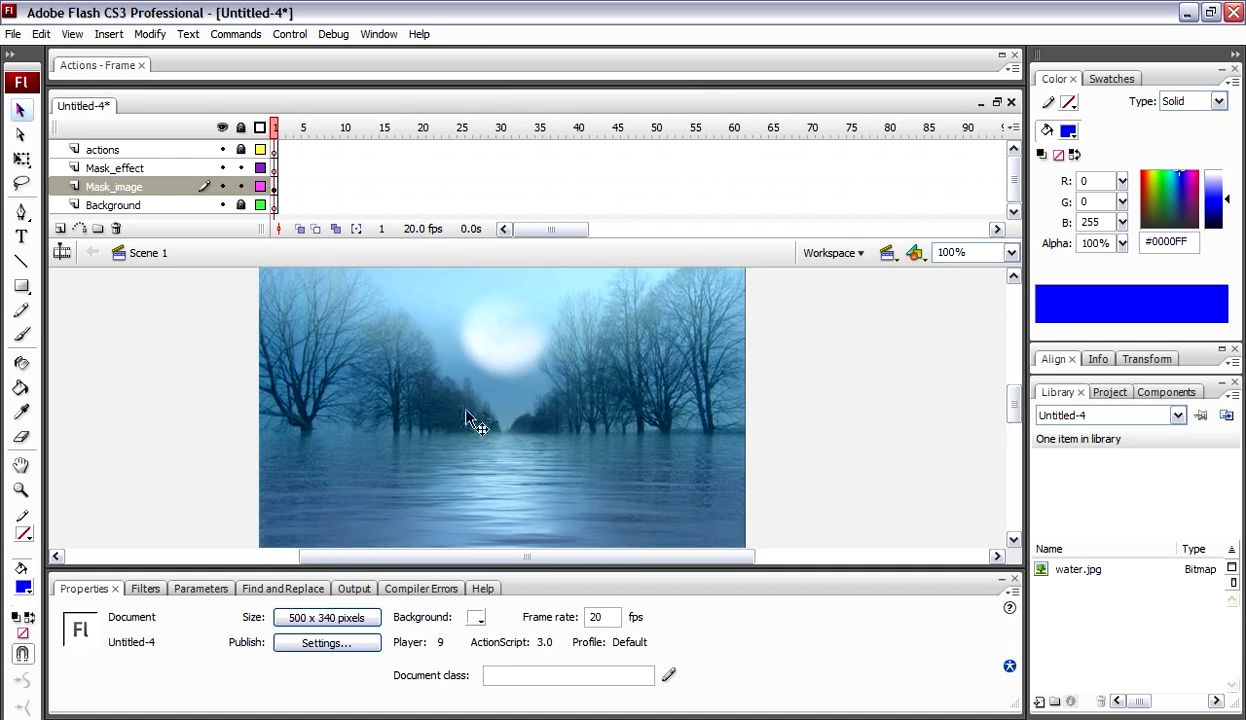
click(132, 170)
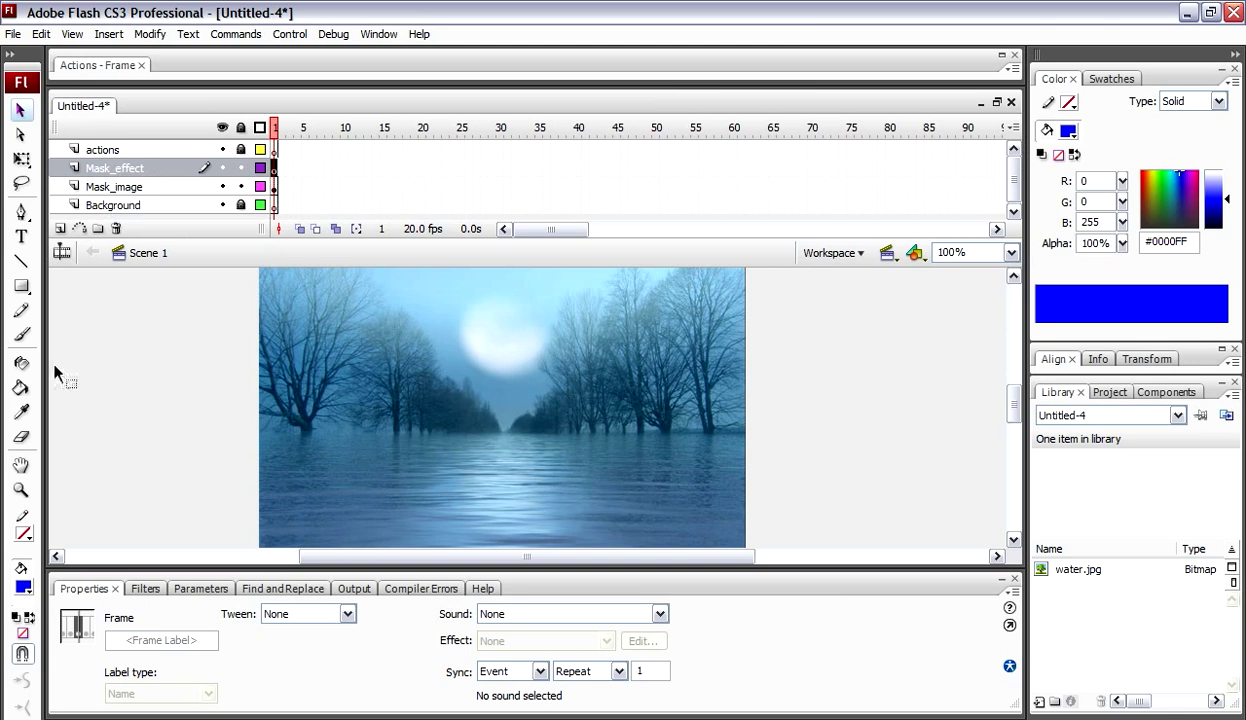
- Set the Text tool to Static Text in Impact 96 with blue colour
click(21, 236)
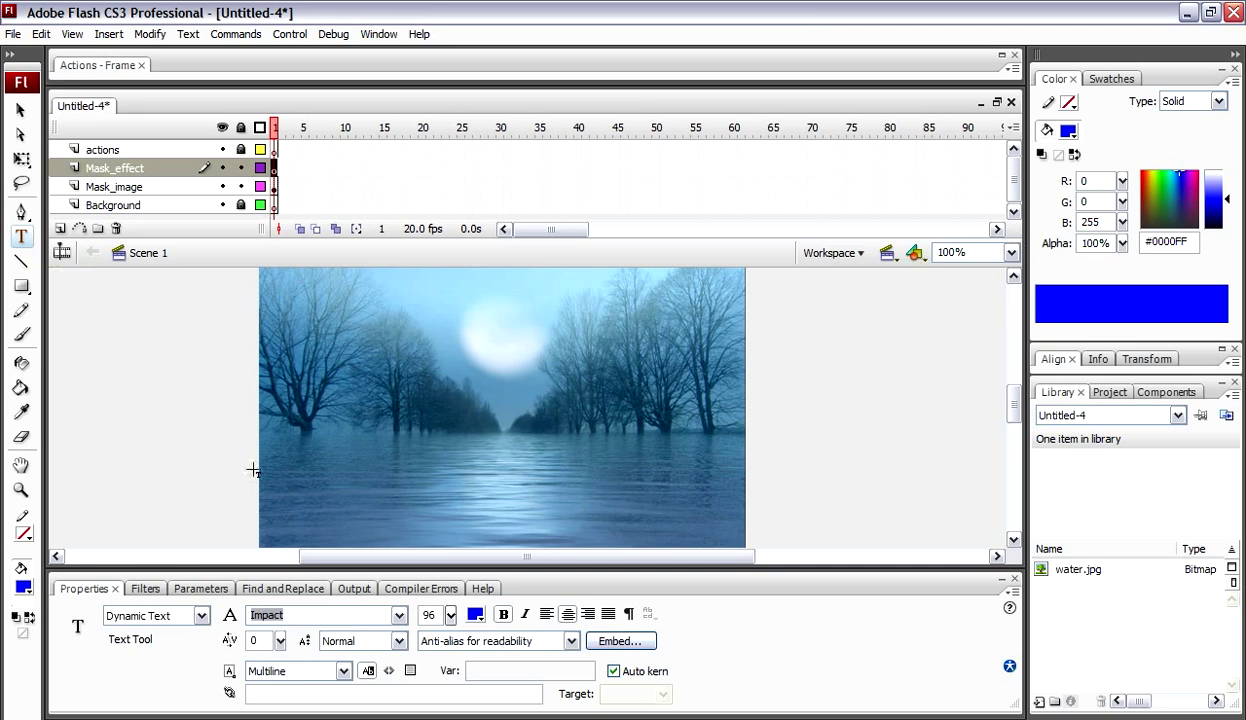
click(201, 615)
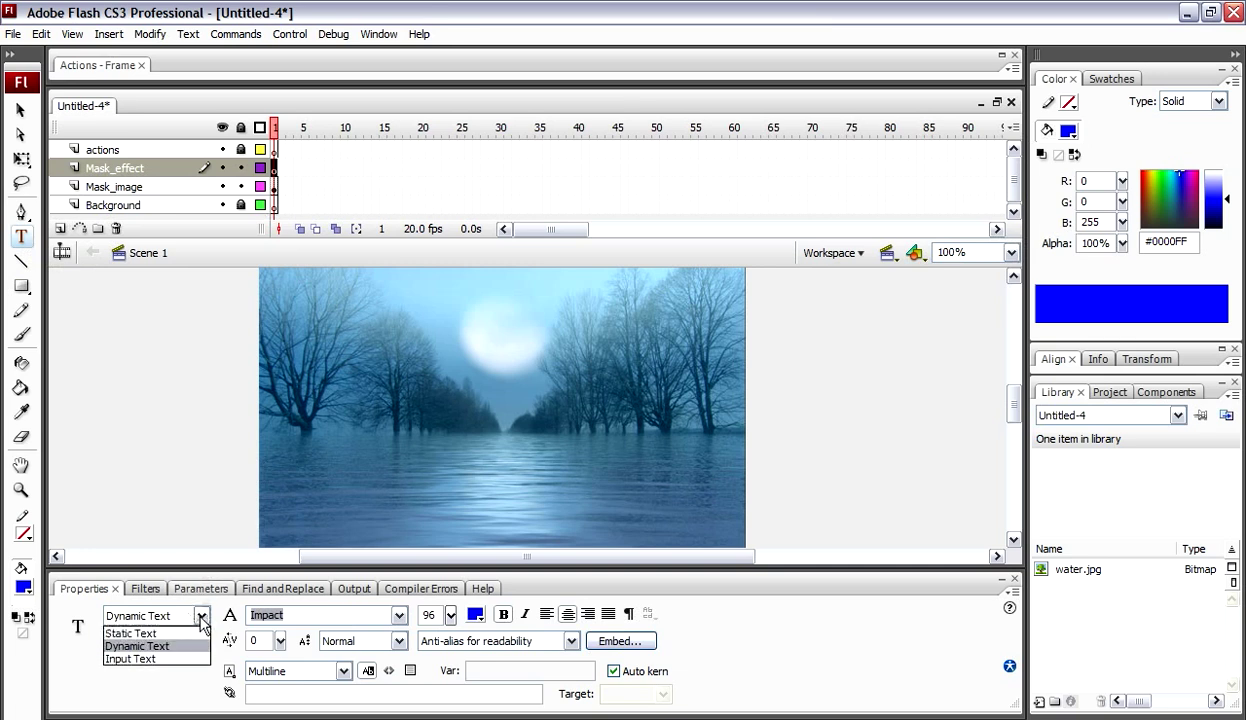
click(178, 634)
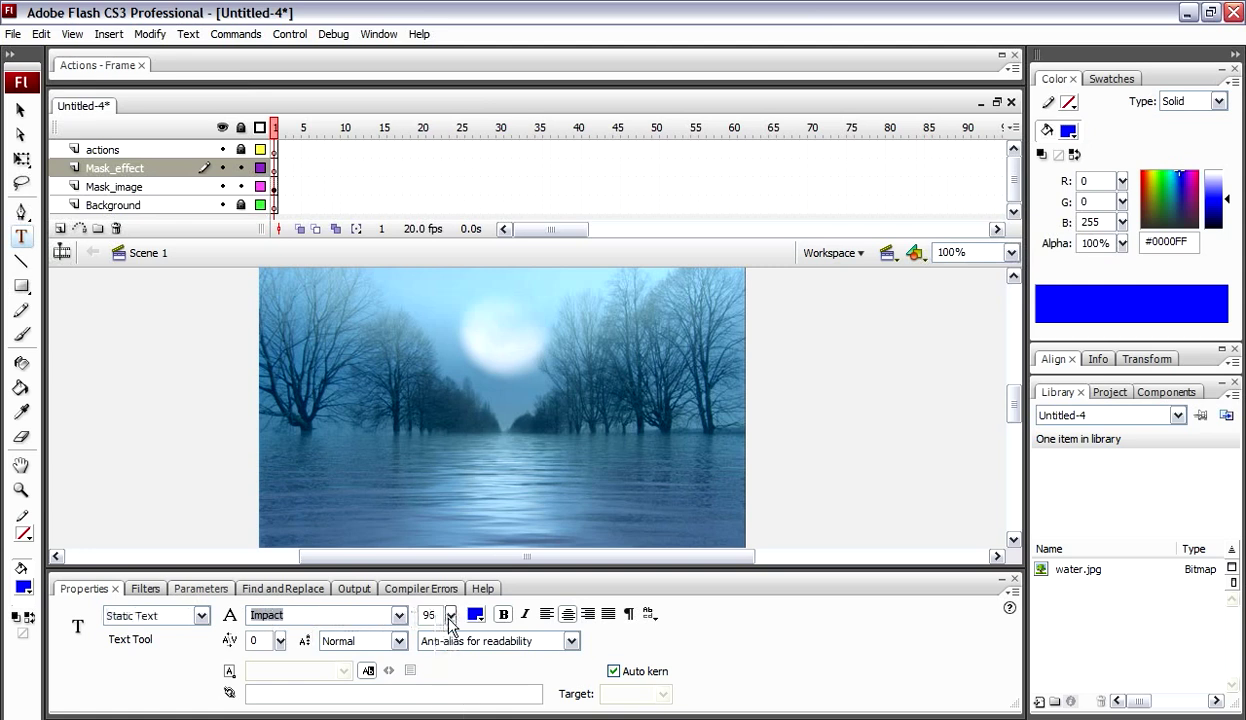
drag(450, 615, 448, 615)
click(472, 616)
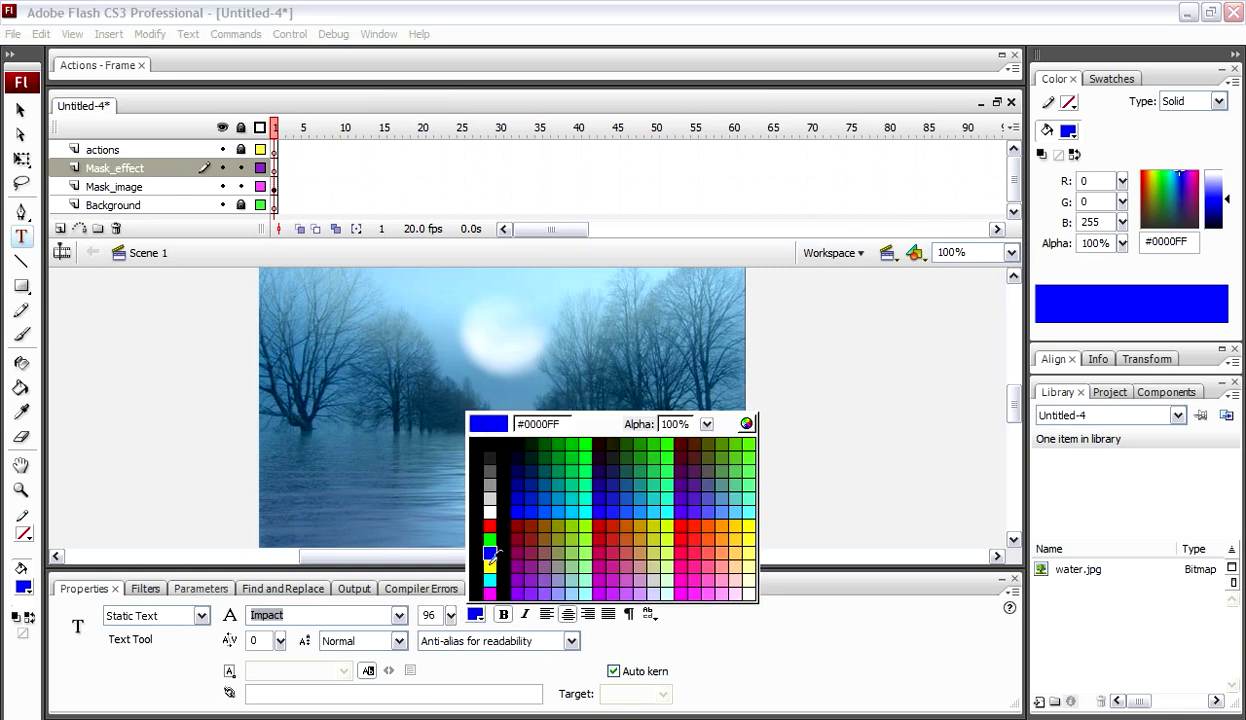
click(491, 524)
click(475, 615)
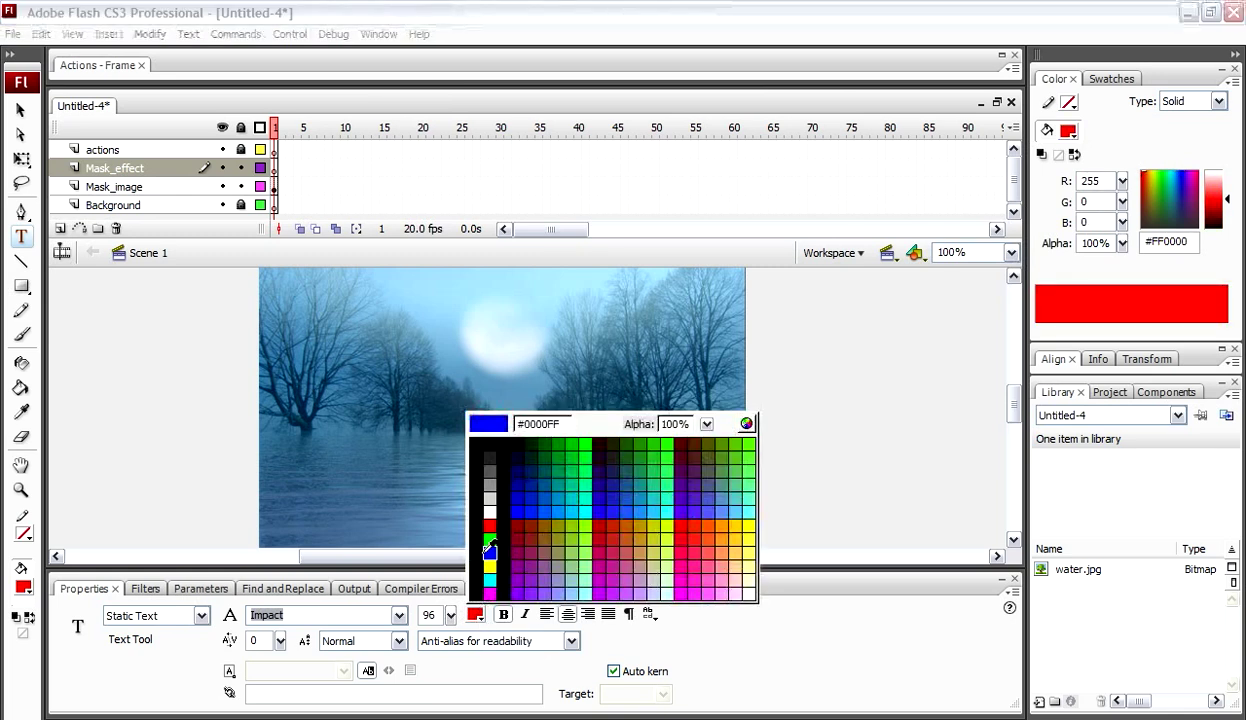
click(489, 553)
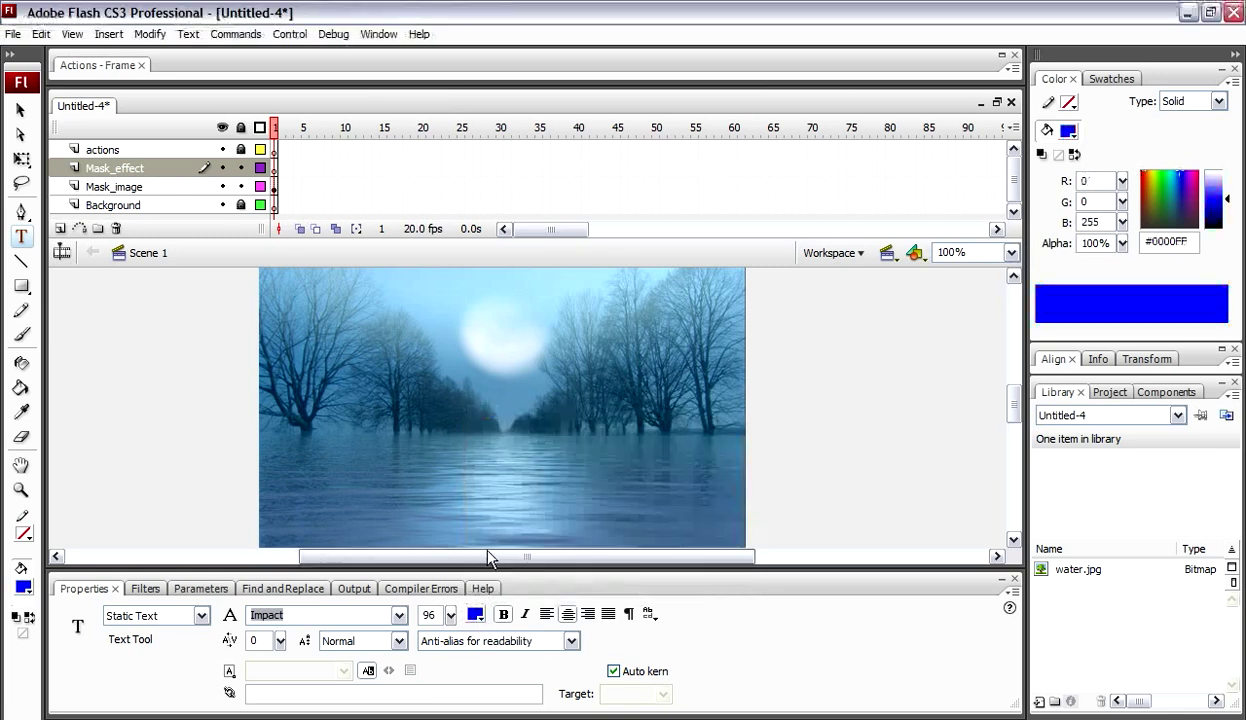
- Type 'Night' on the stage, move it toward the centre, and make it bold
click(363, 385)
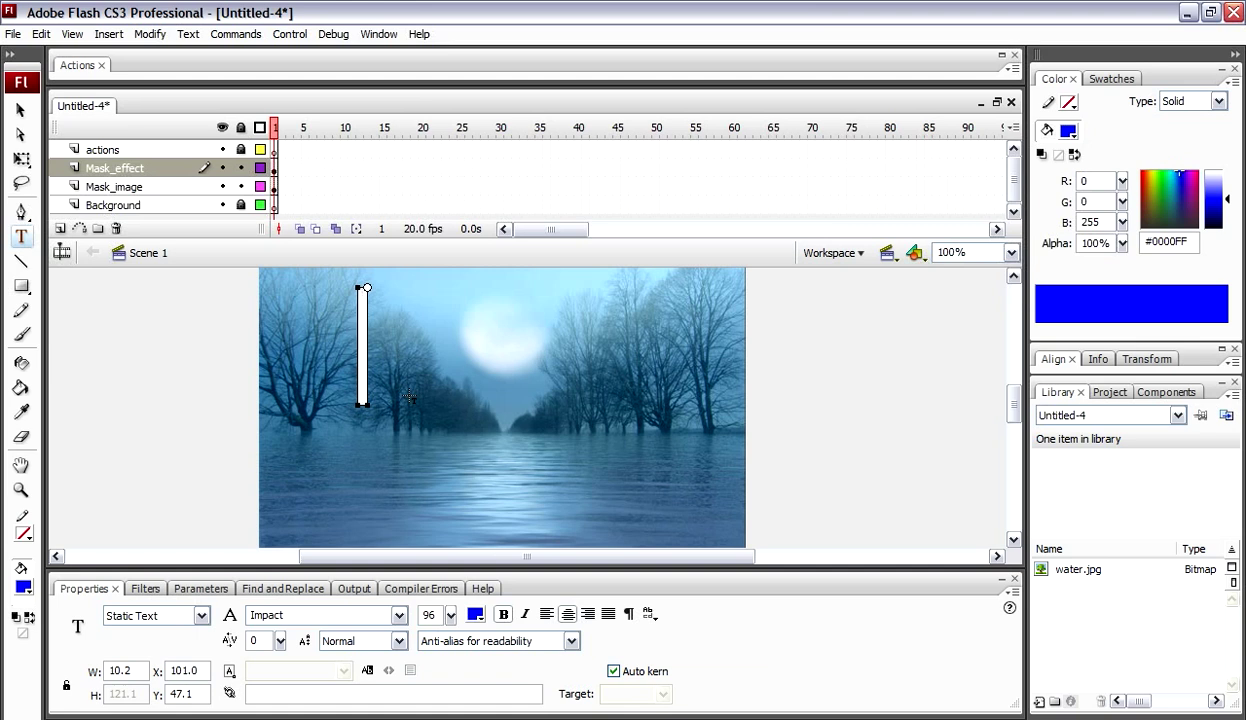
text(n)
key(BackSpace)
text(Night)
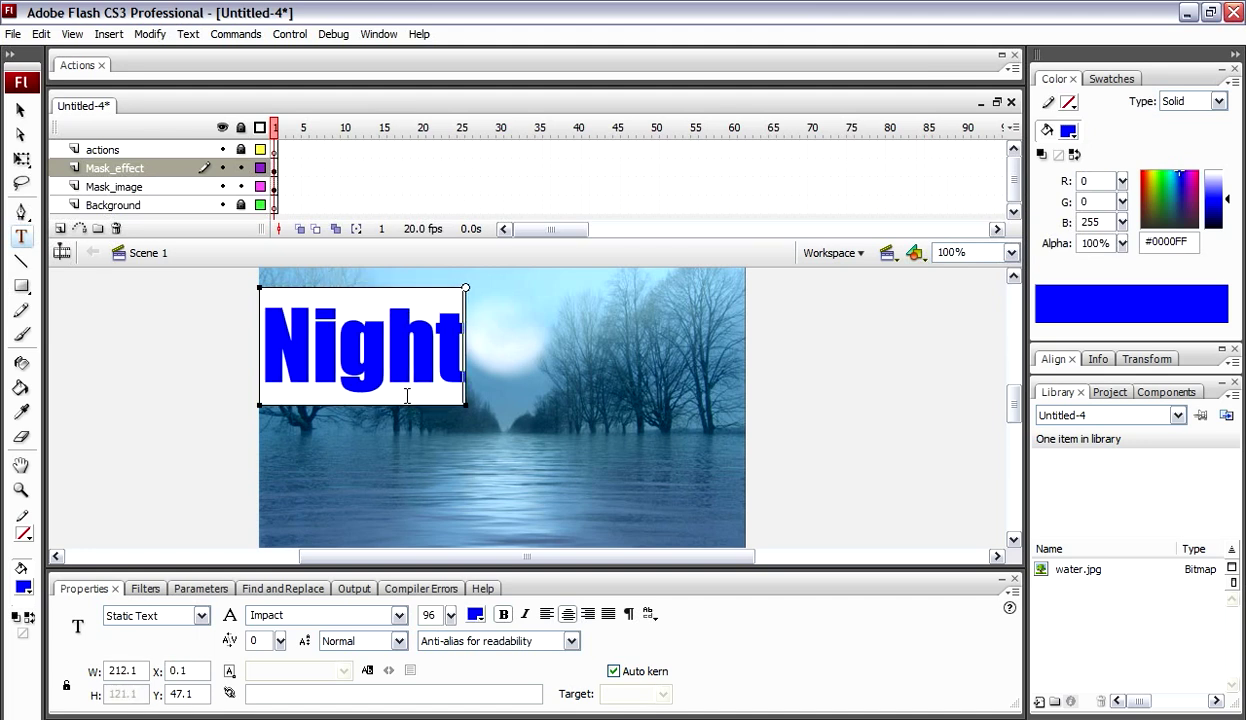
click(20, 108)
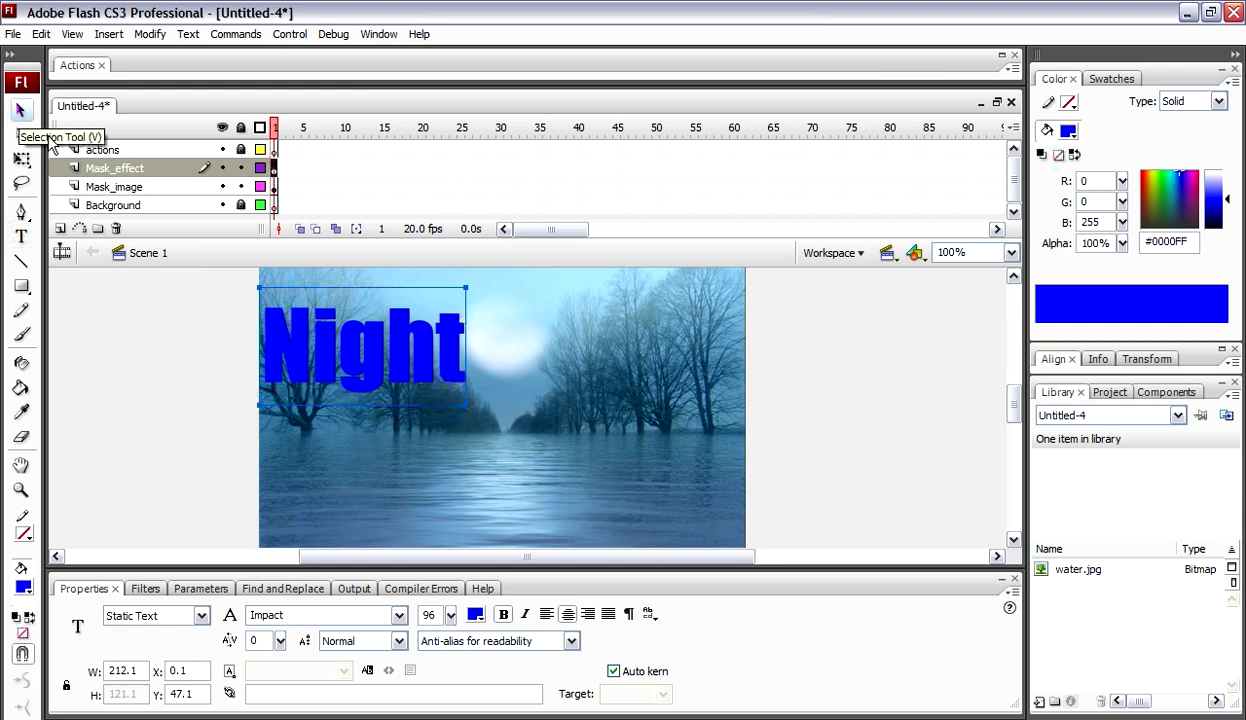
drag(358, 348, 462, 379)
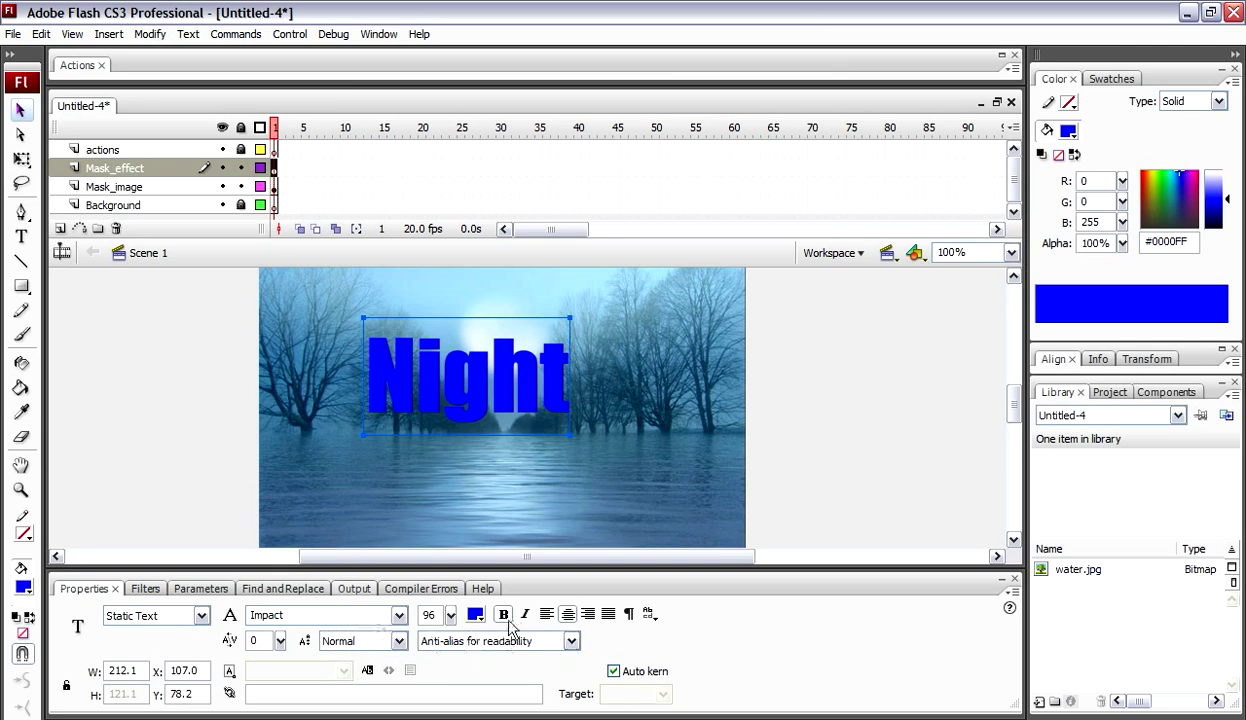
click(504, 616)
- Use the Align panel to centre 'Night' horizontally and vertically relative to the stage
click(1098, 362)
click(1066, 361)
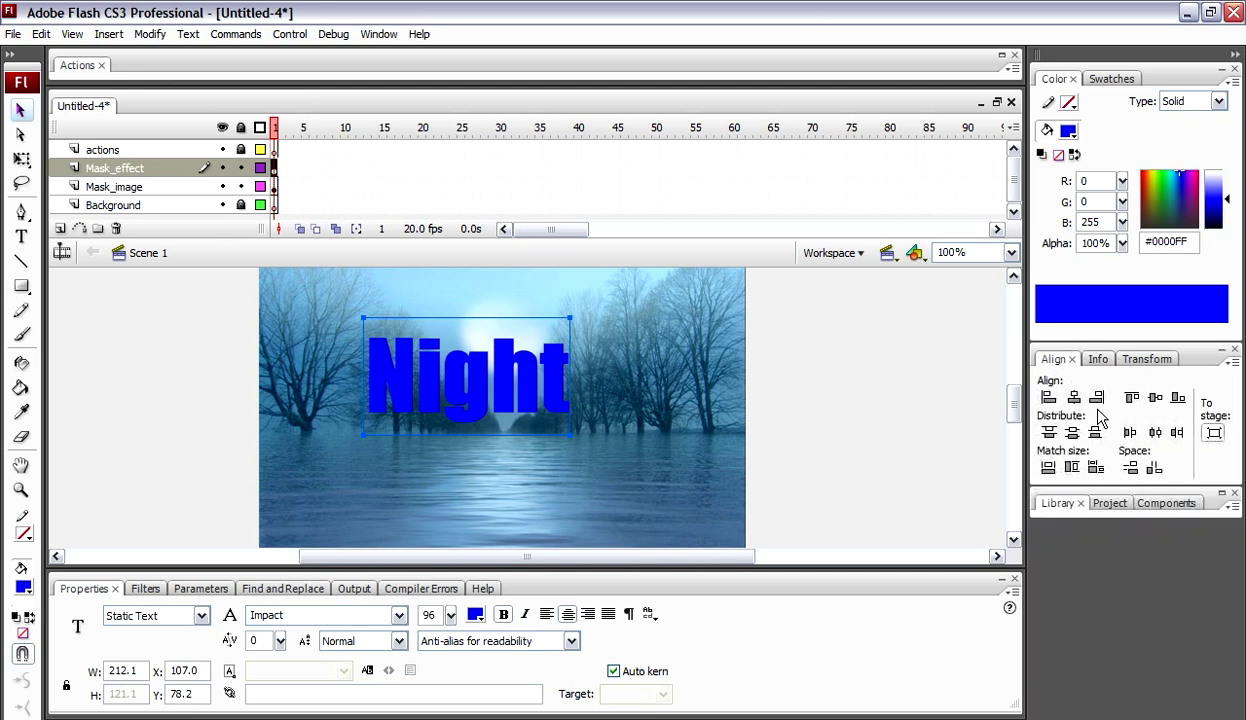
click(1073, 398)
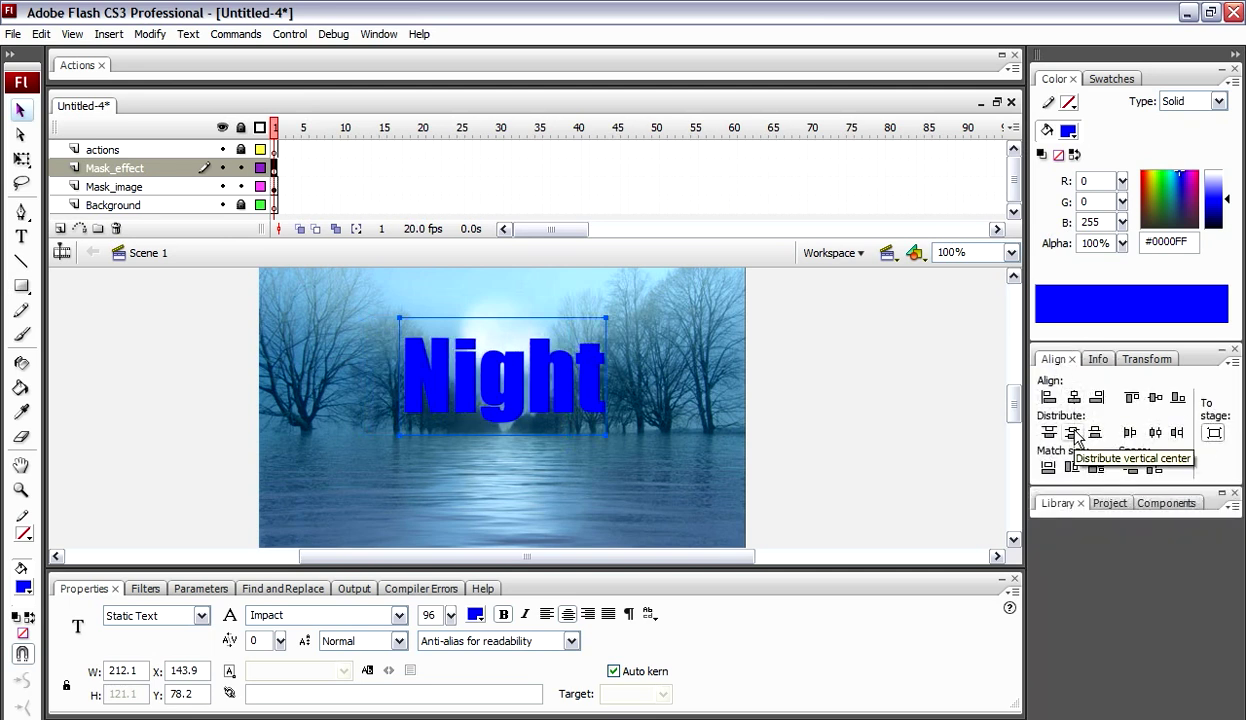
click(1073, 433)
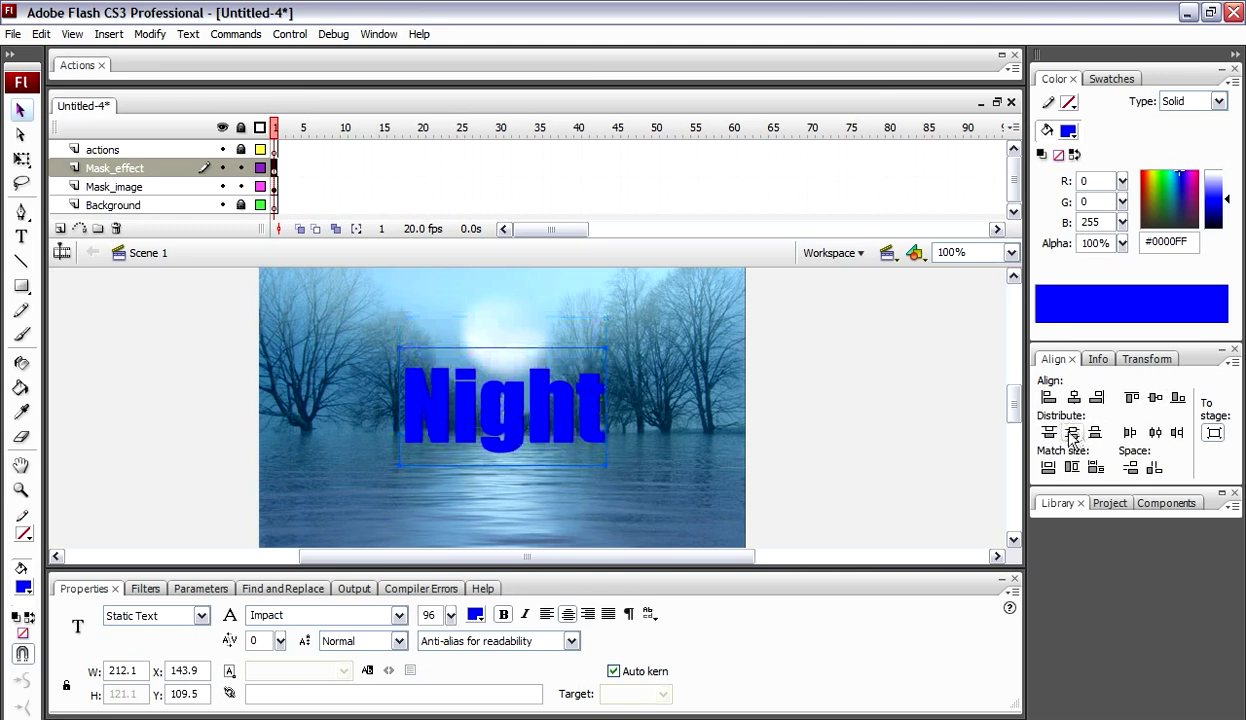
click(872, 399)
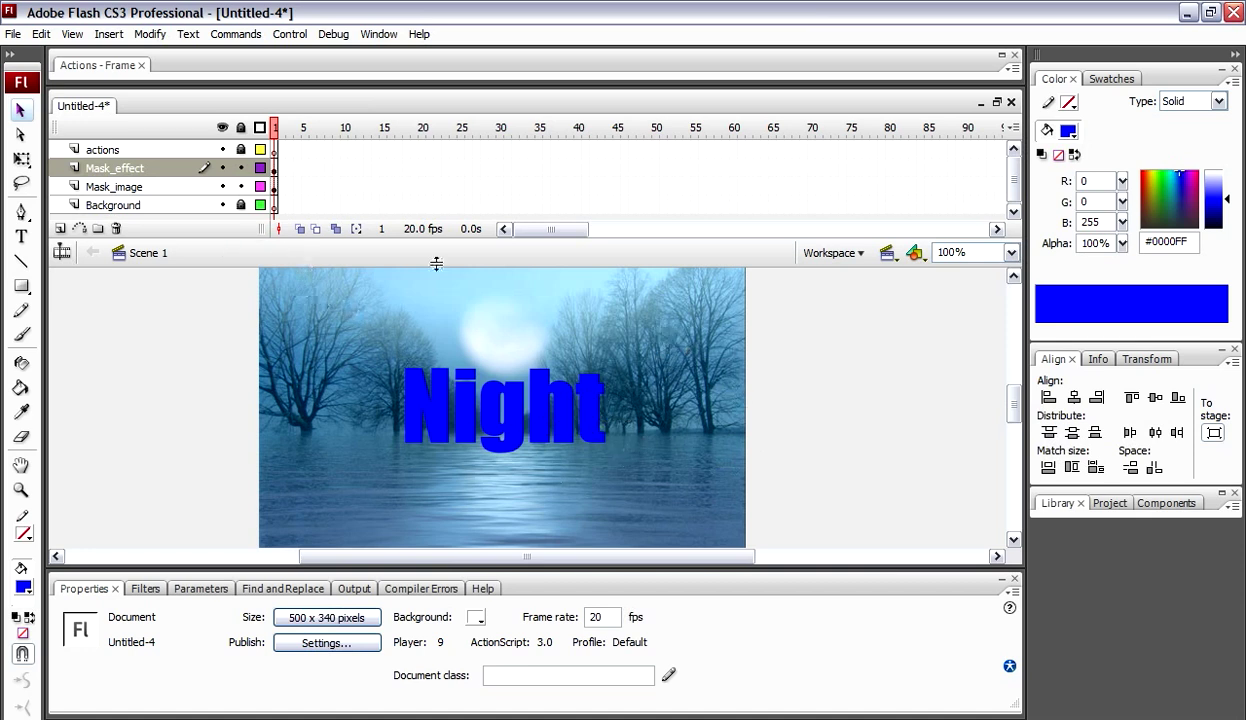
- Turn Mask_effect into a mask layer, preview it by locking, and leave it unlocked
click(130, 172)
right_click(130, 172)
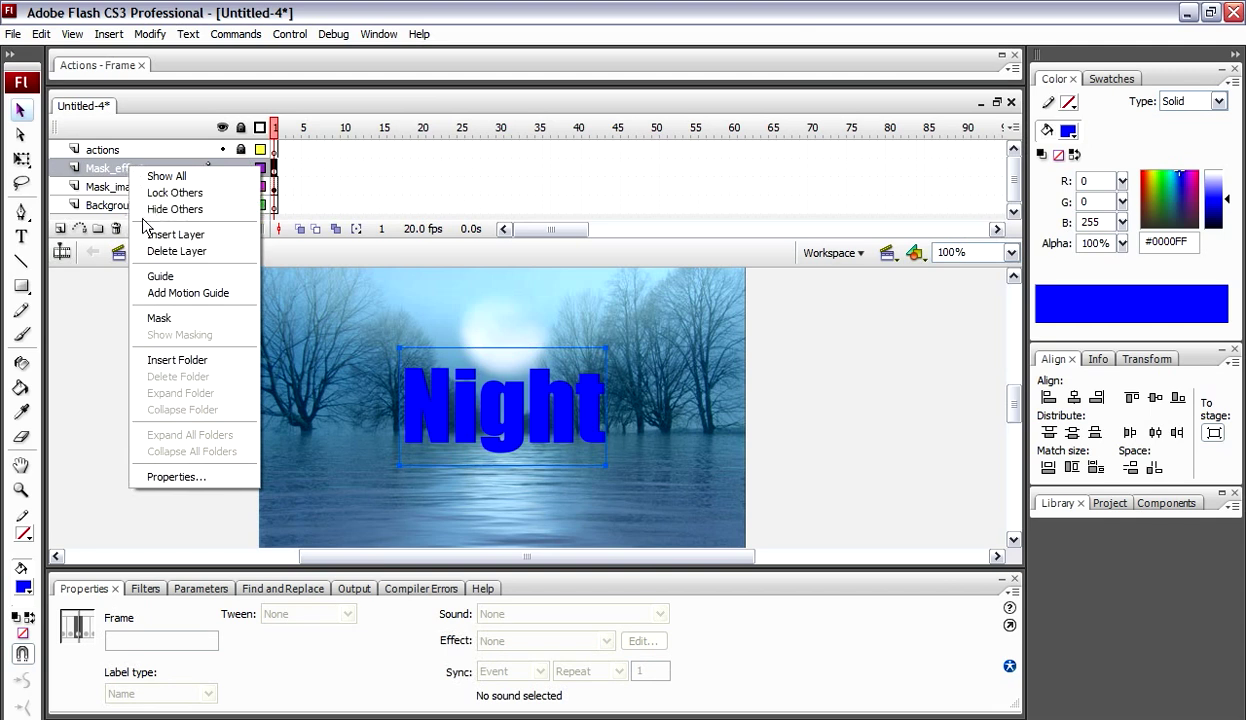
click(178, 319)
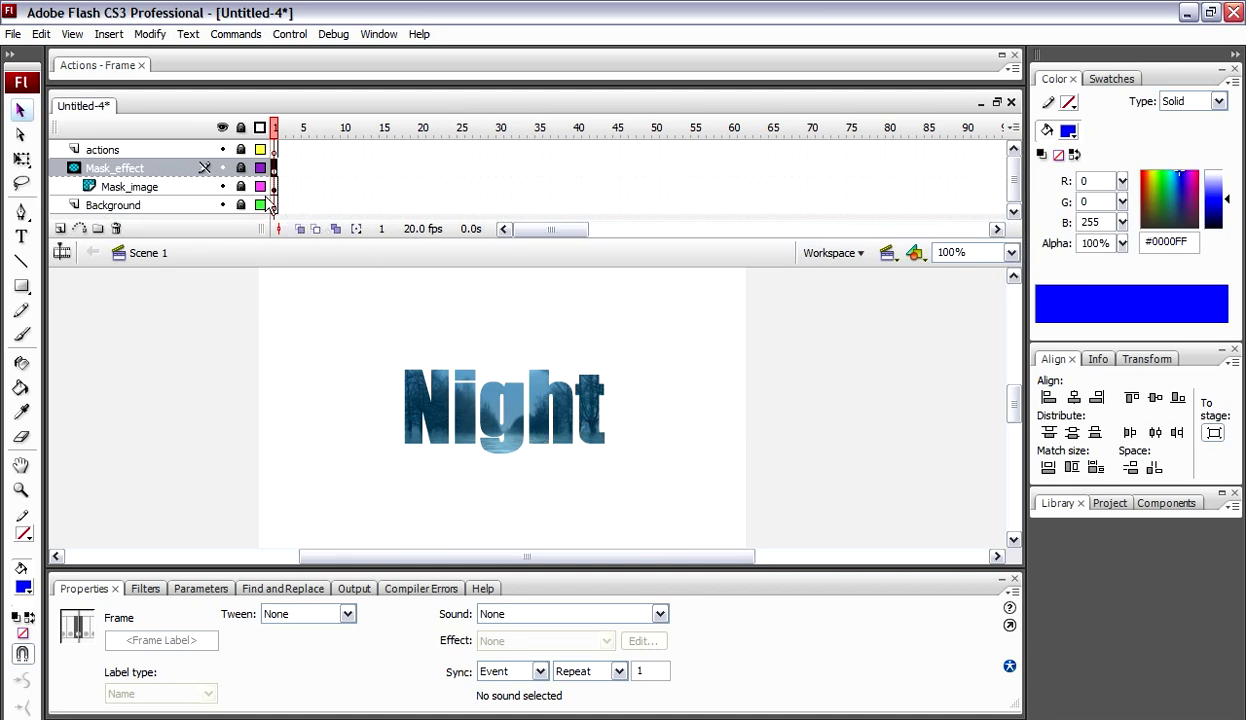
click(240, 168)
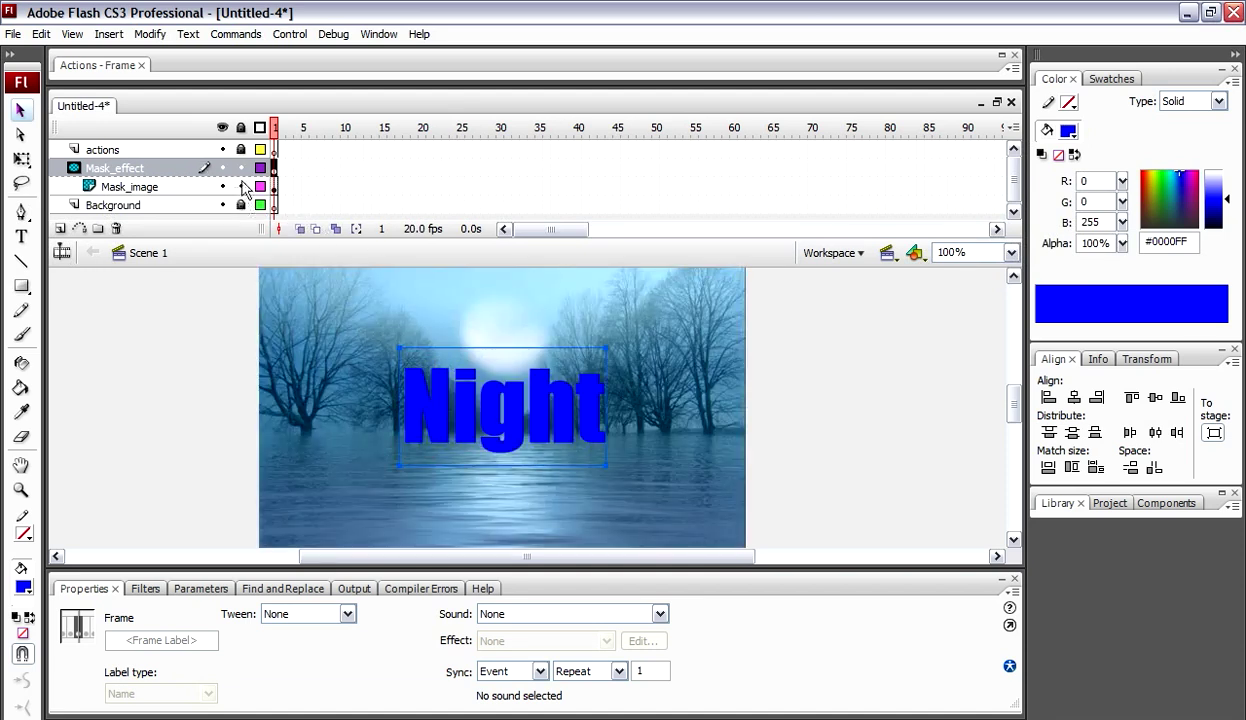
click(240, 168)
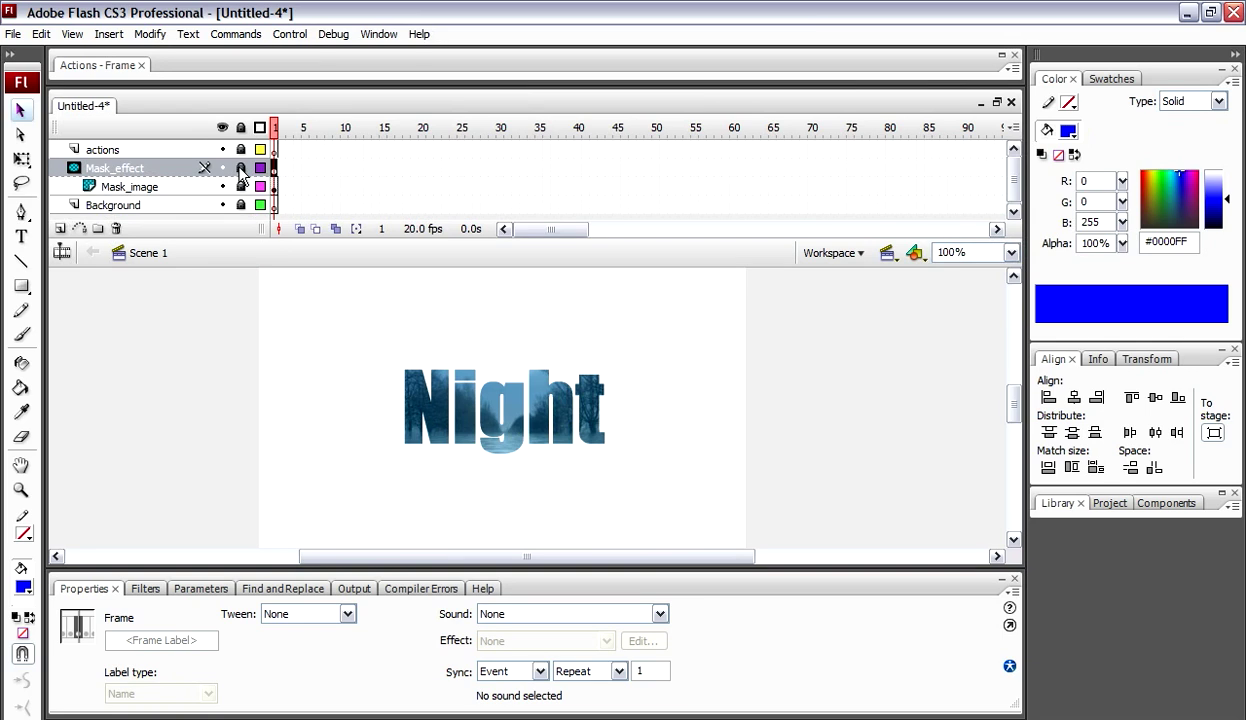
click(240, 168)
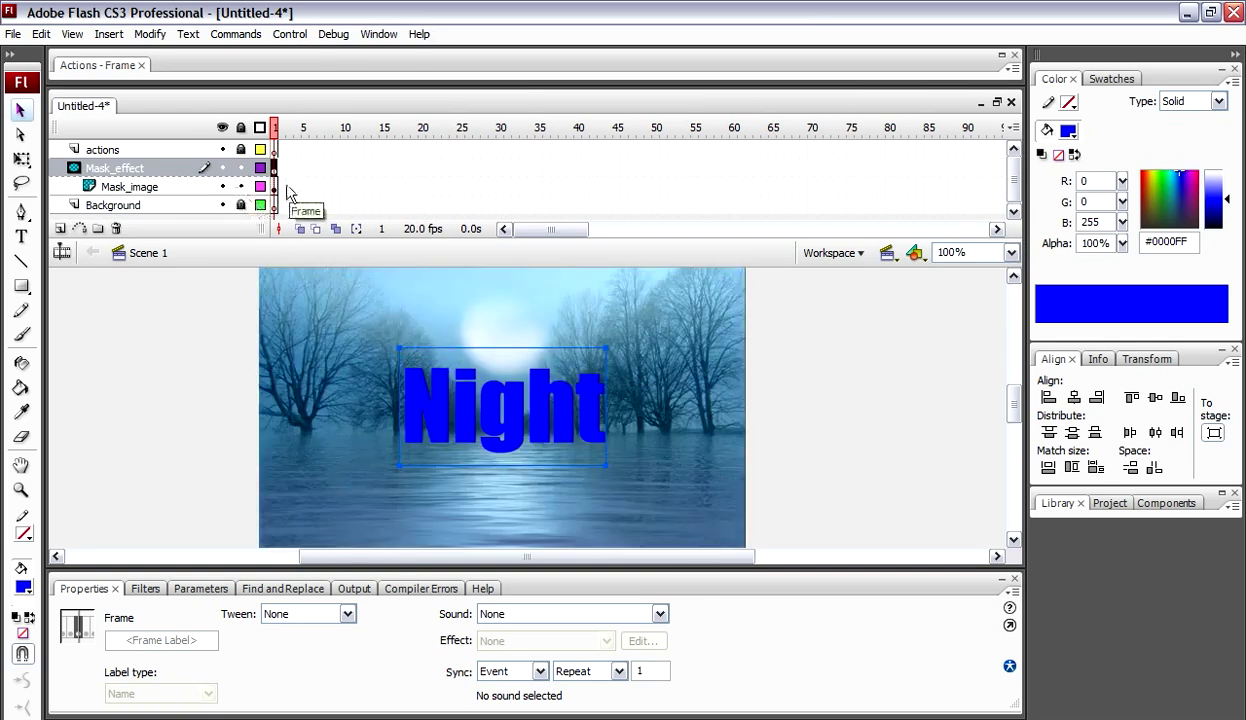
- Extend all four layers out to frame 60 with F5
click(283, 187)
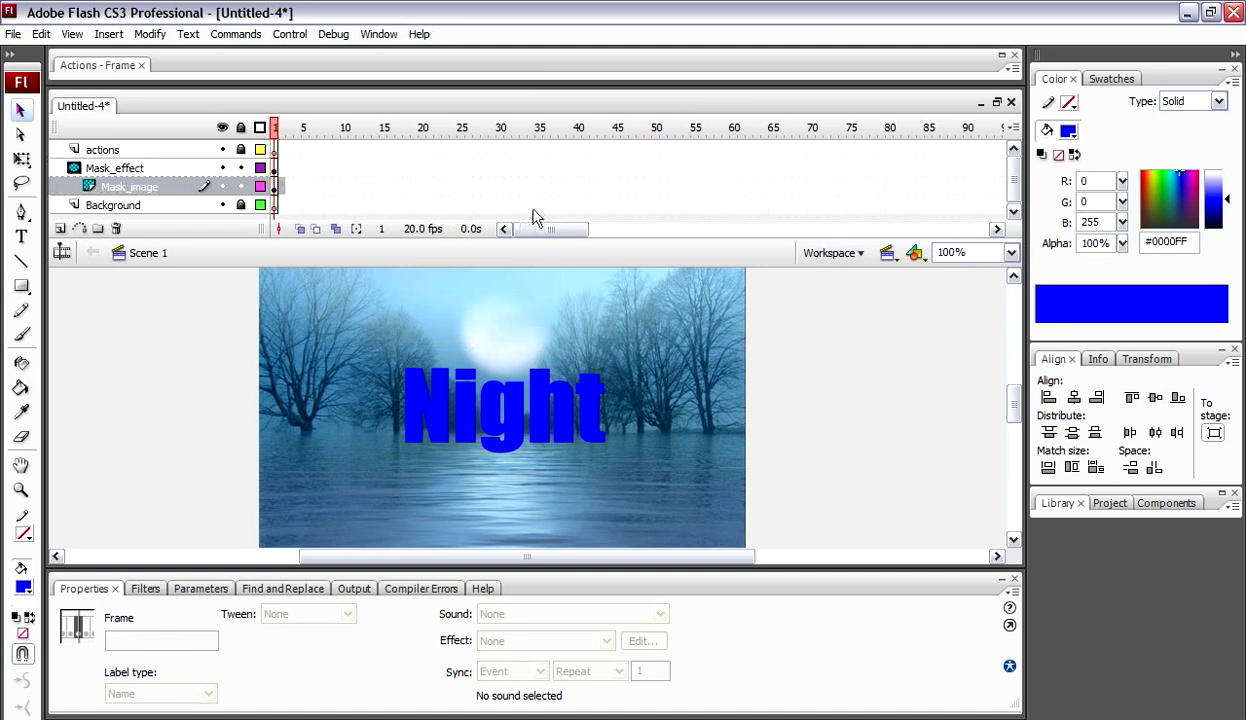
click(732, 204)
click(735, 152)
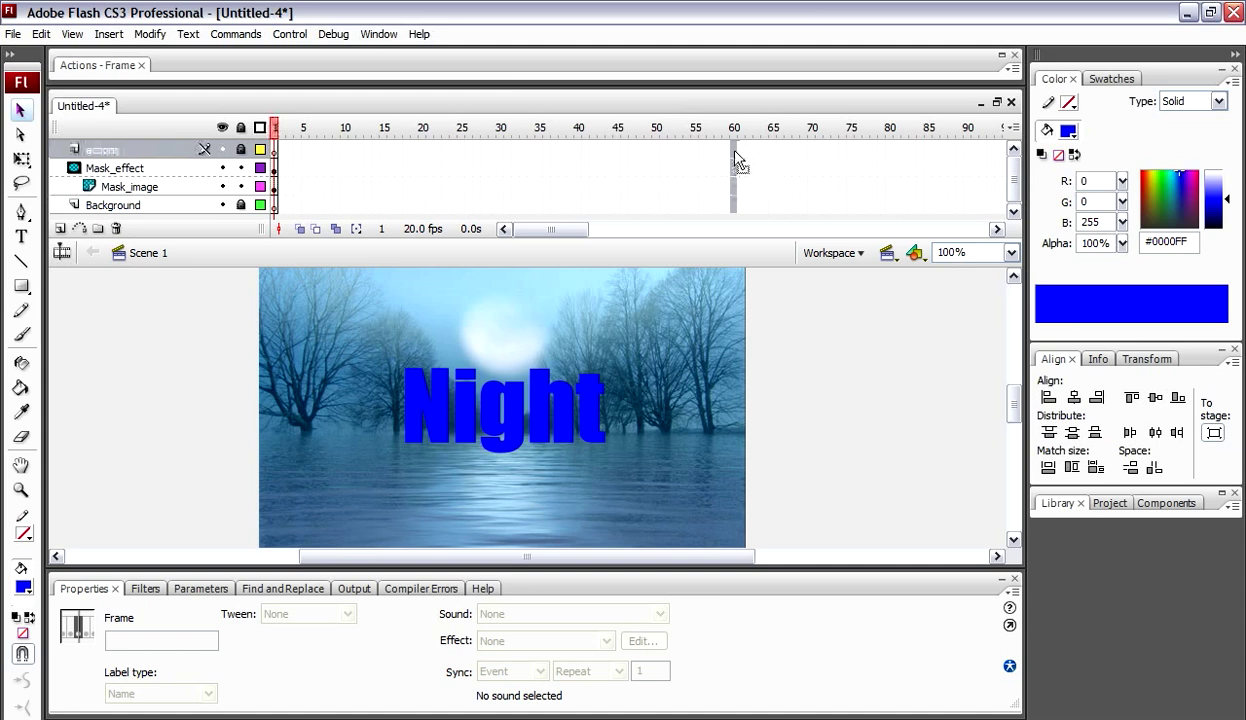
click(712, 204)
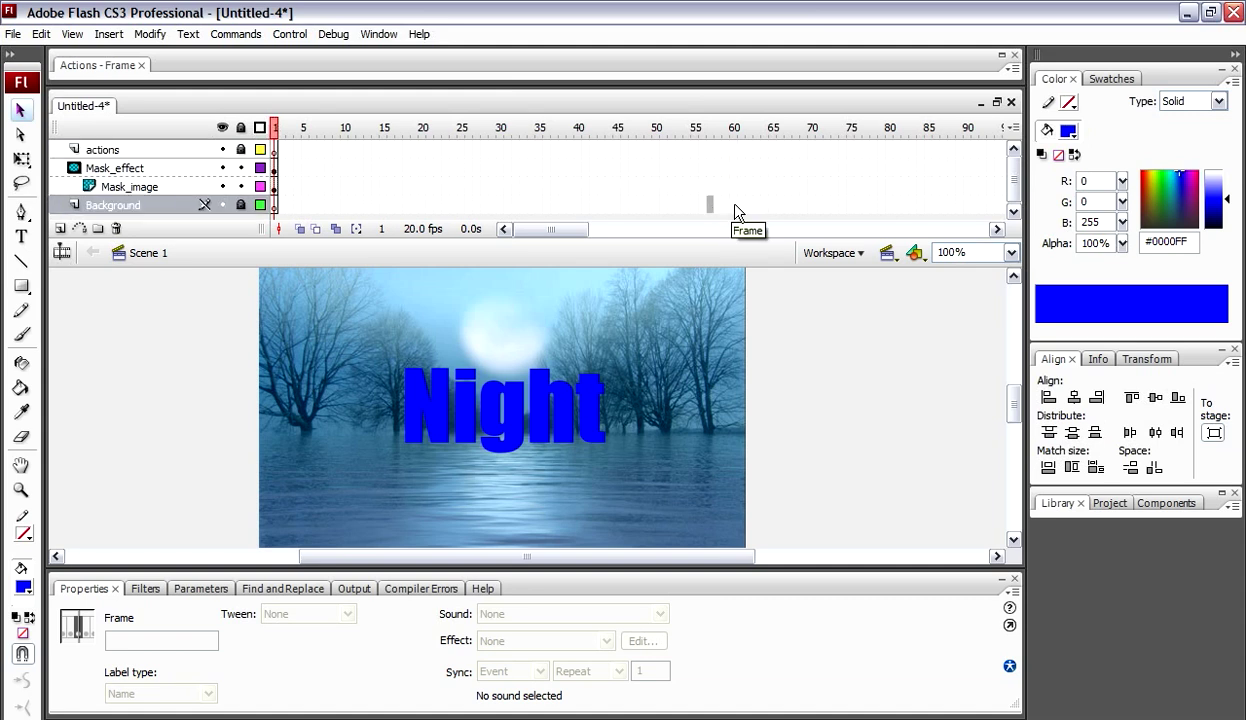
drag(735, 207, 737, 160)
key(F5)
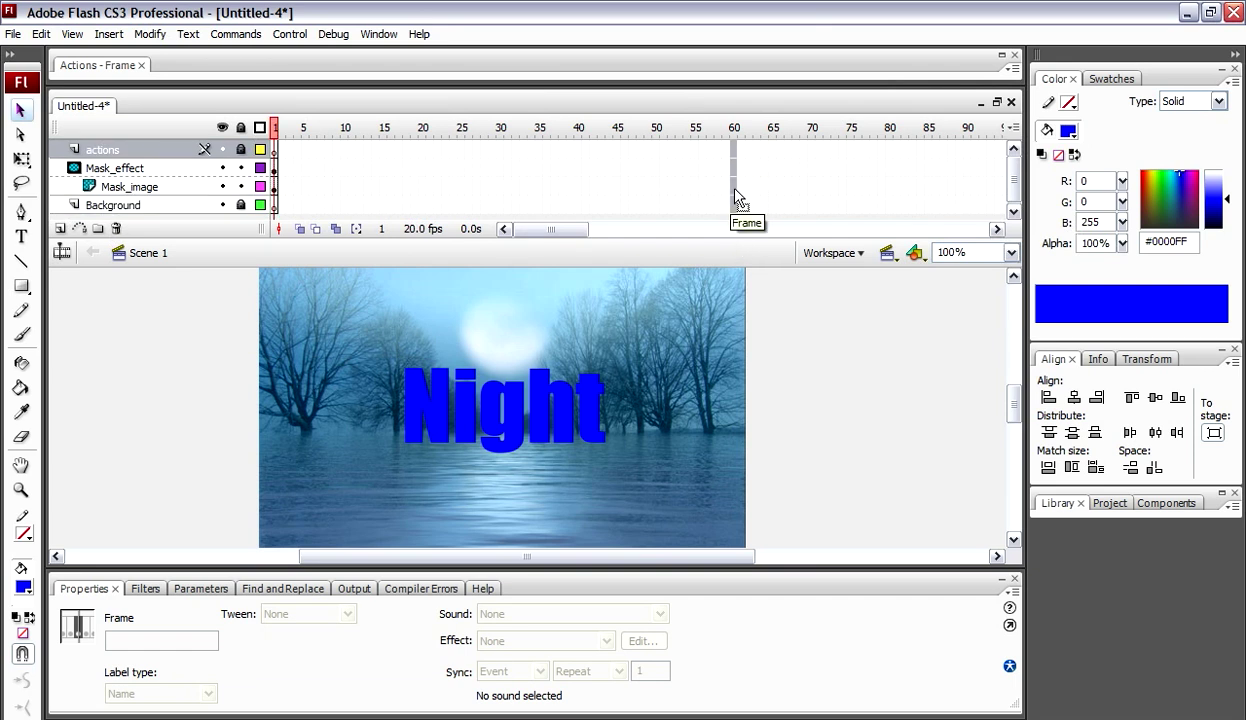
- Add a keyframe at frame 60 on Mask_image and check each layer's end frame
click(733, 188)
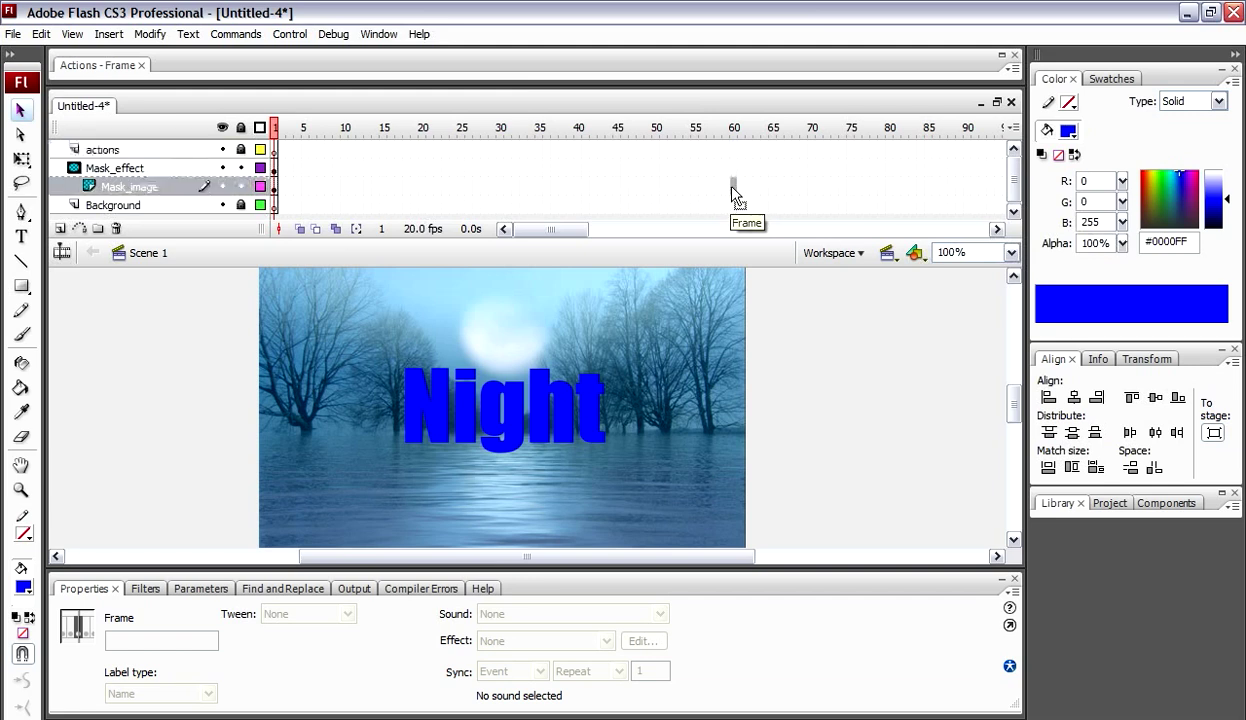
key(F7)
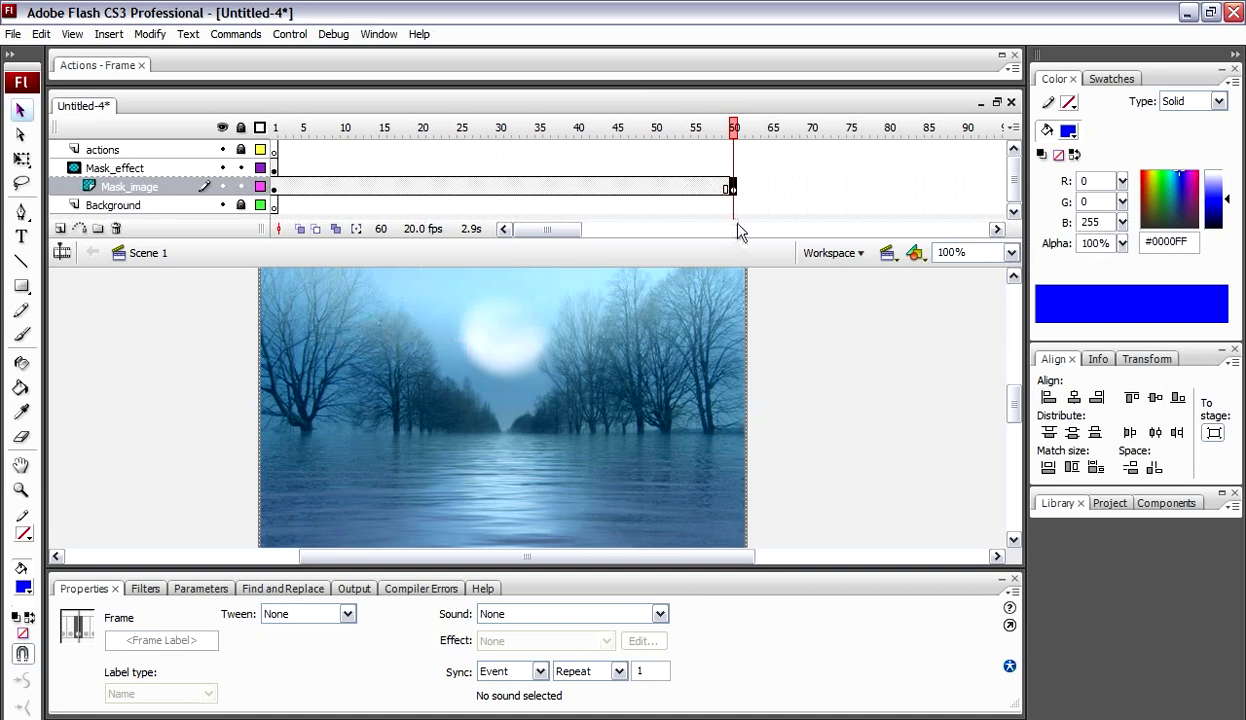
click(733, 205)
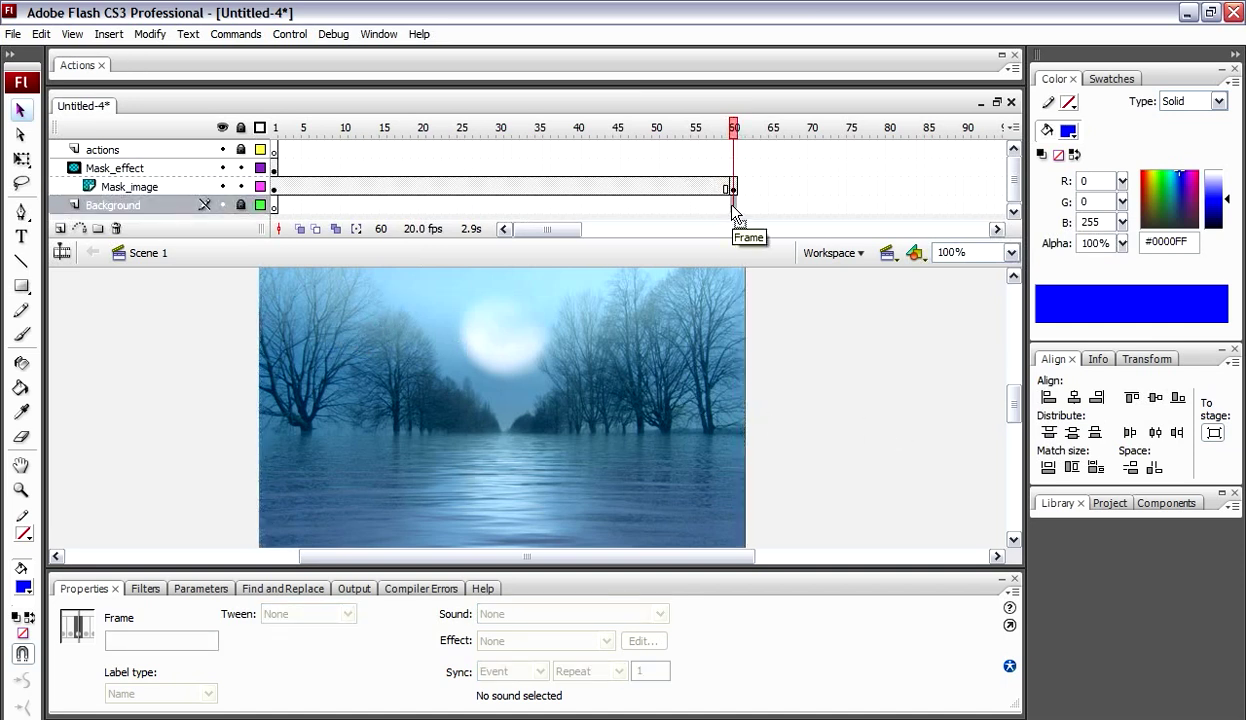
click(730, 176)
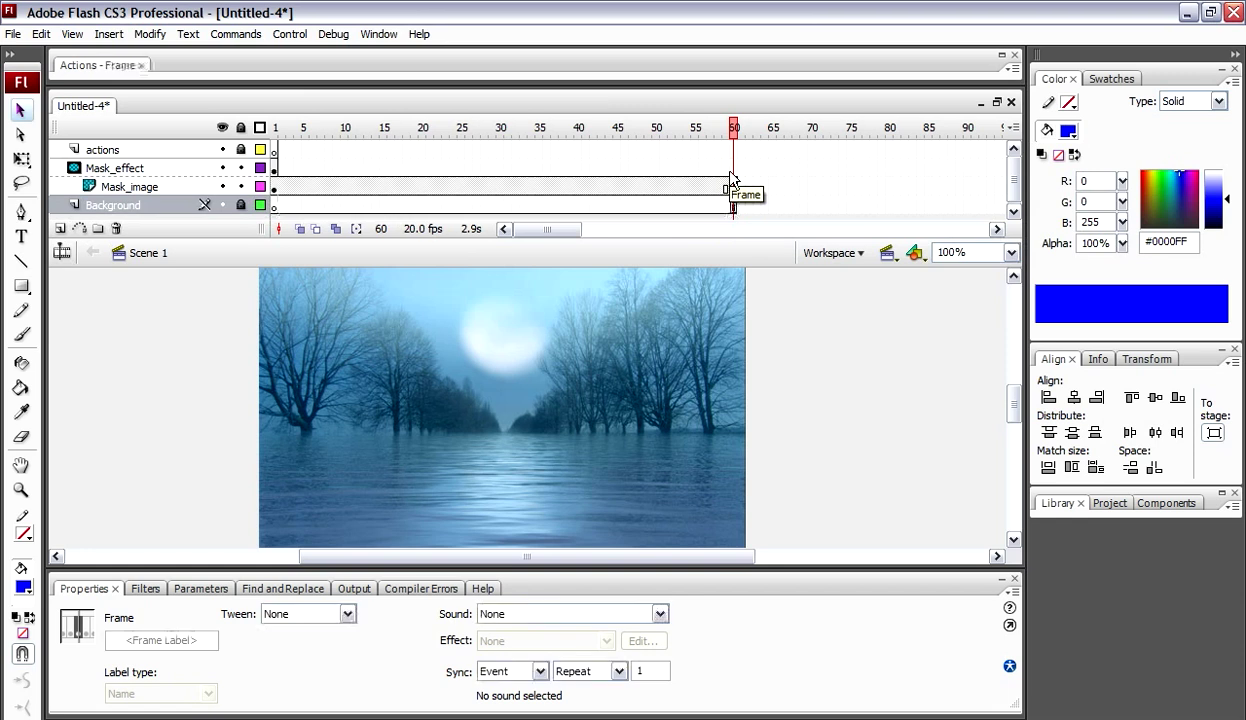
click(733, 167)
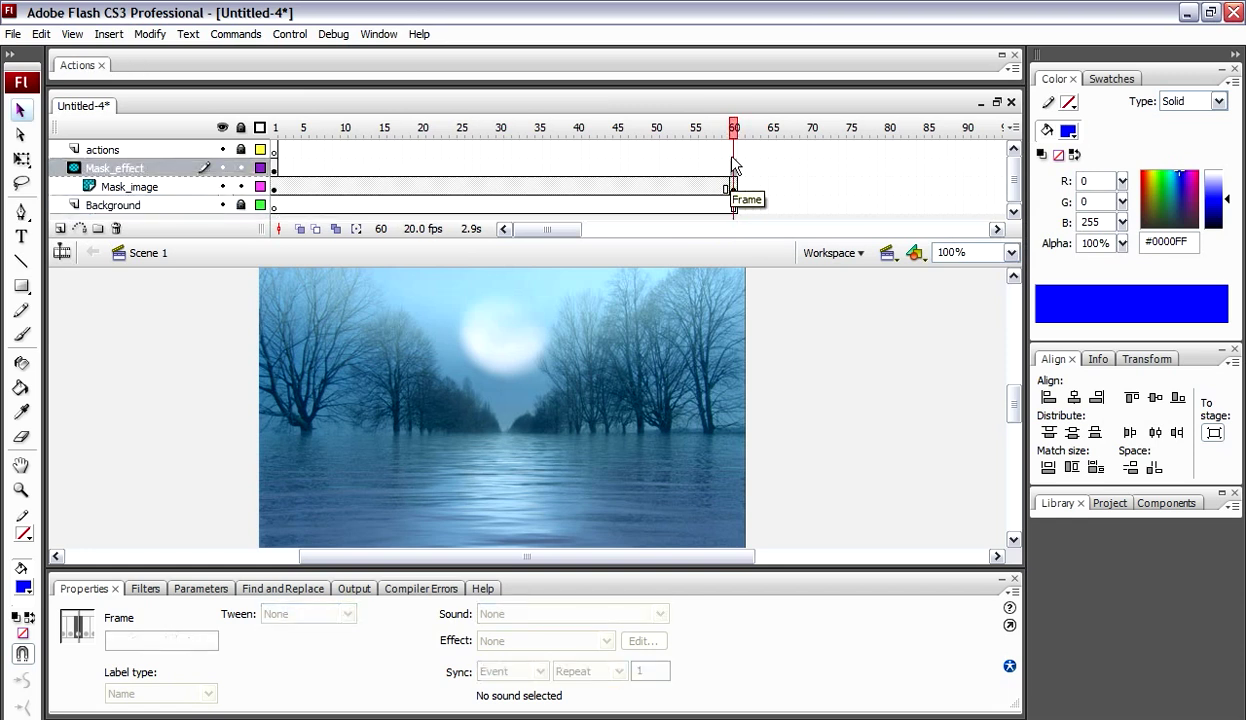
click(733, 150)
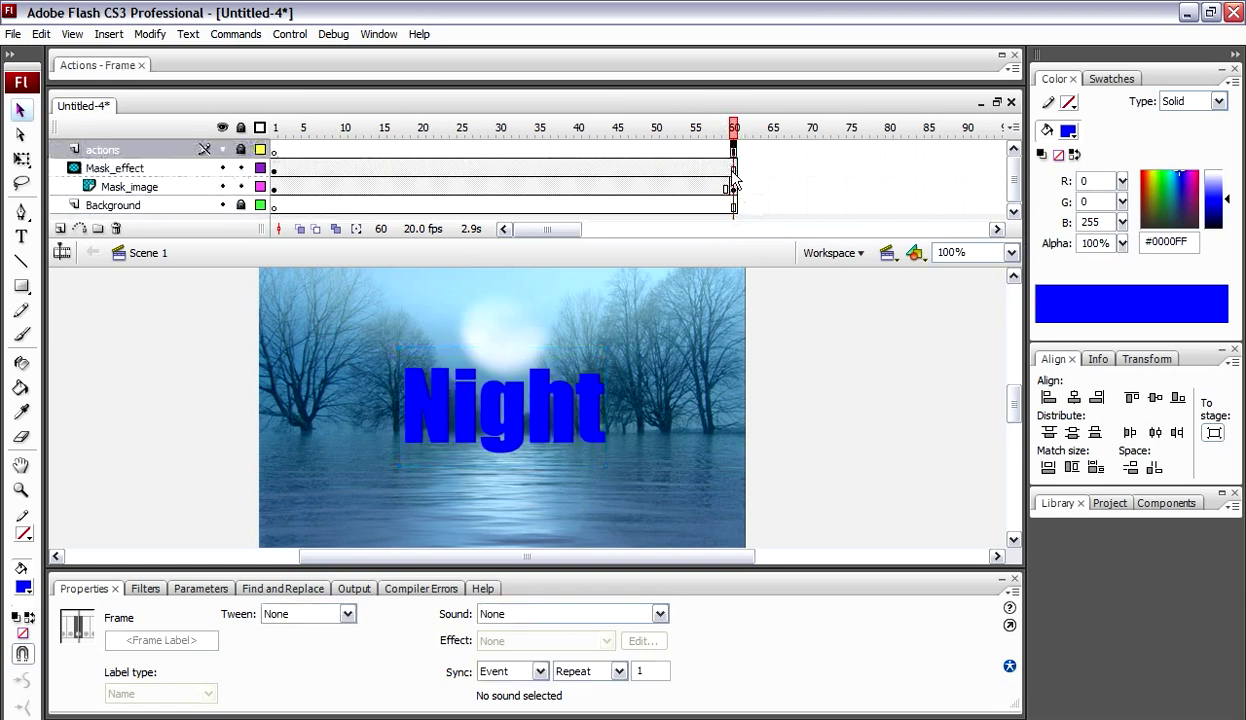
- Browse the Insert menu without inserting anything, then reselect Mask_image's frame 60
click(109, 38)
mouse_move(160, 80)
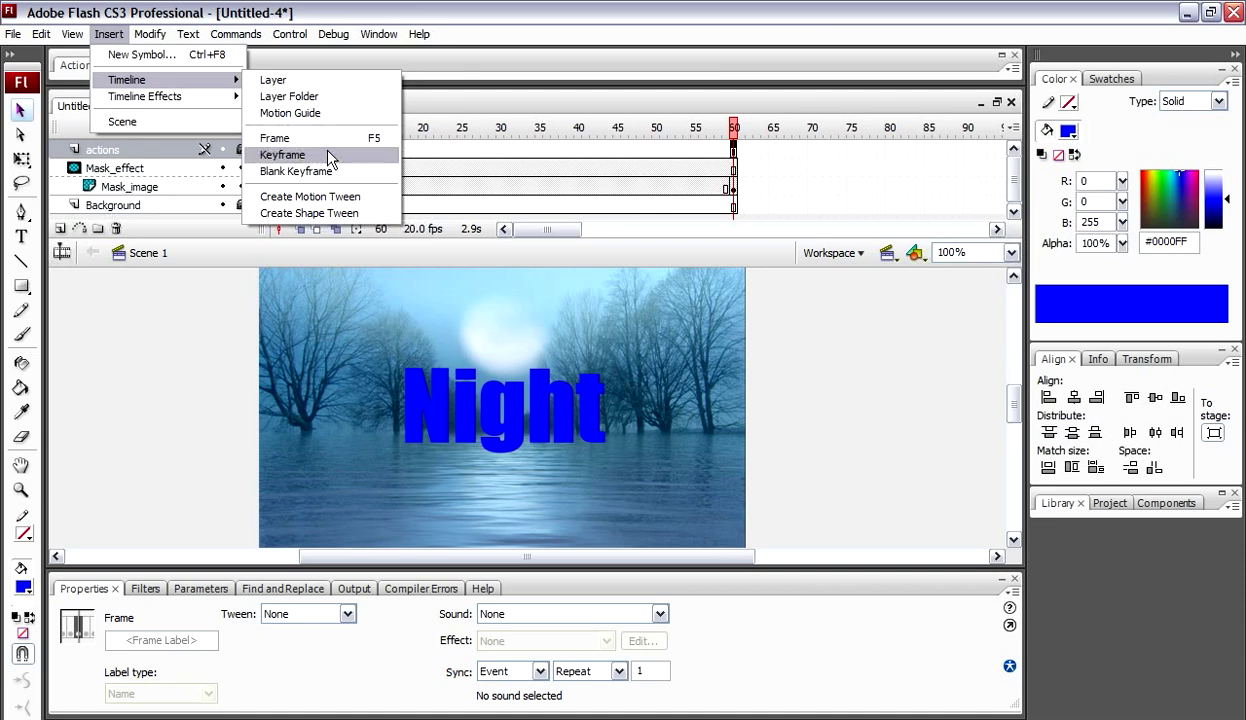
click(831, 355)
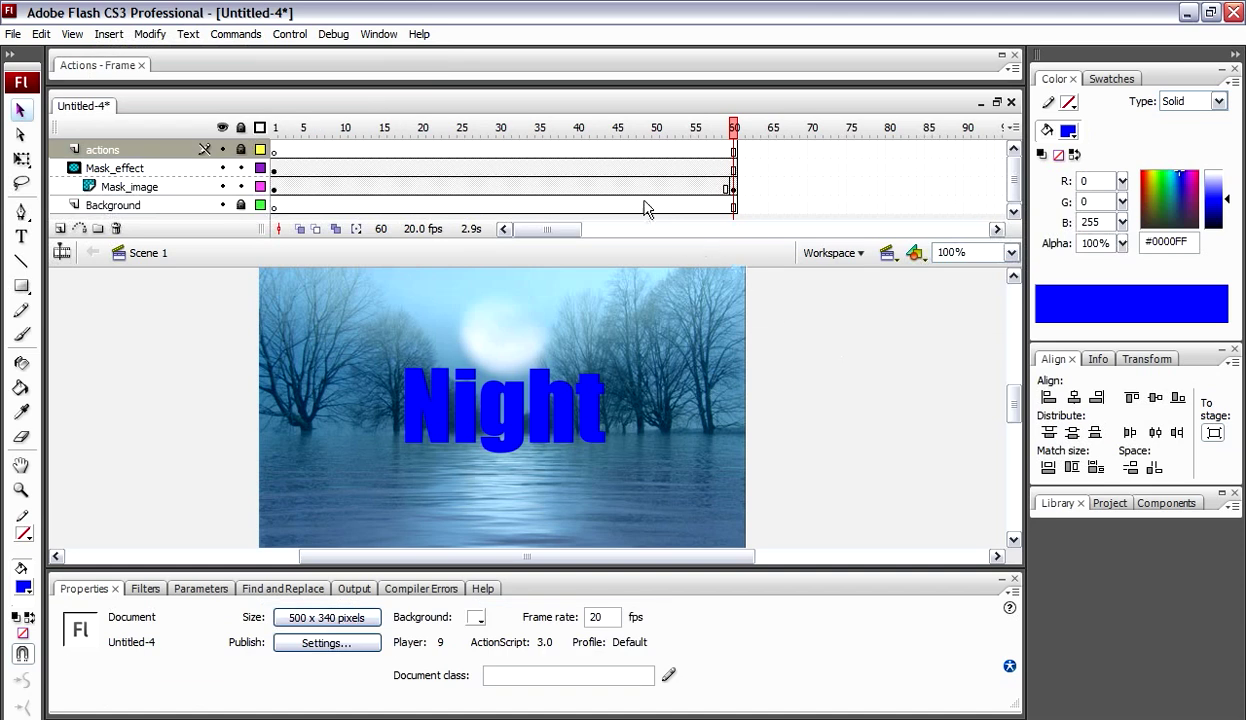
click(733, 188)
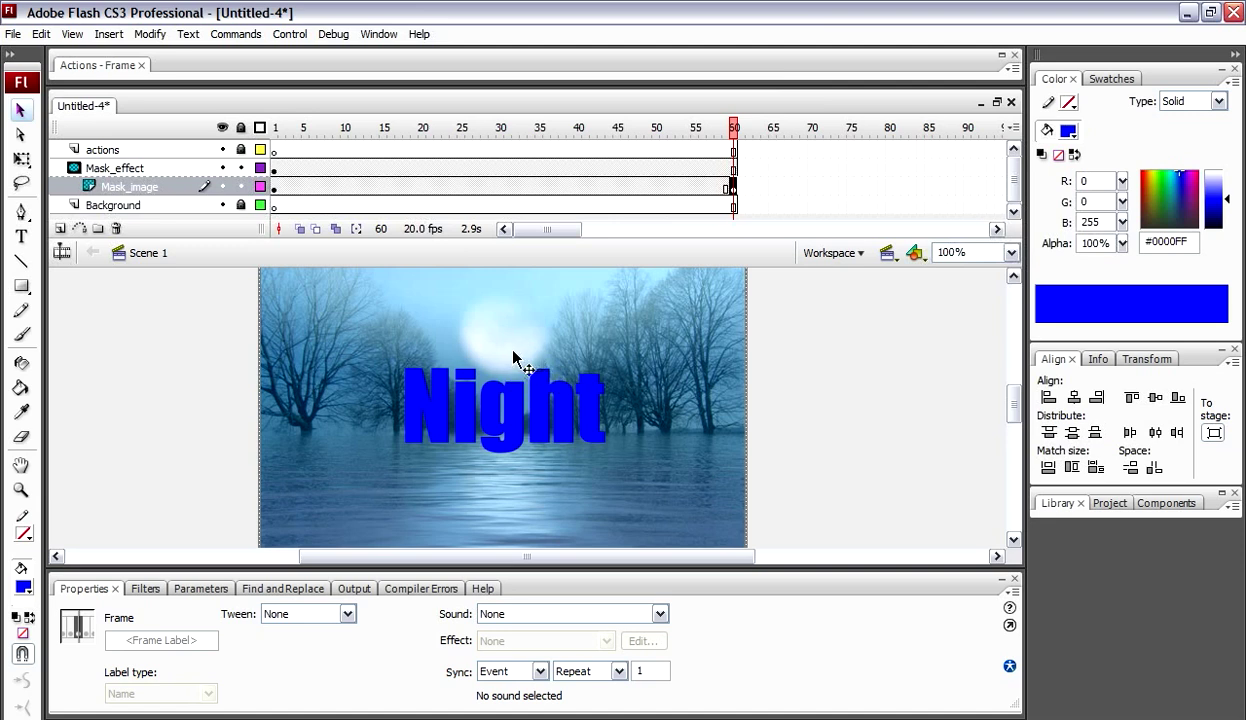
- Apply Create Motion Tween to the Mask_image frames, then go to frame 30
click(475, 188)
right_click(478, 190)
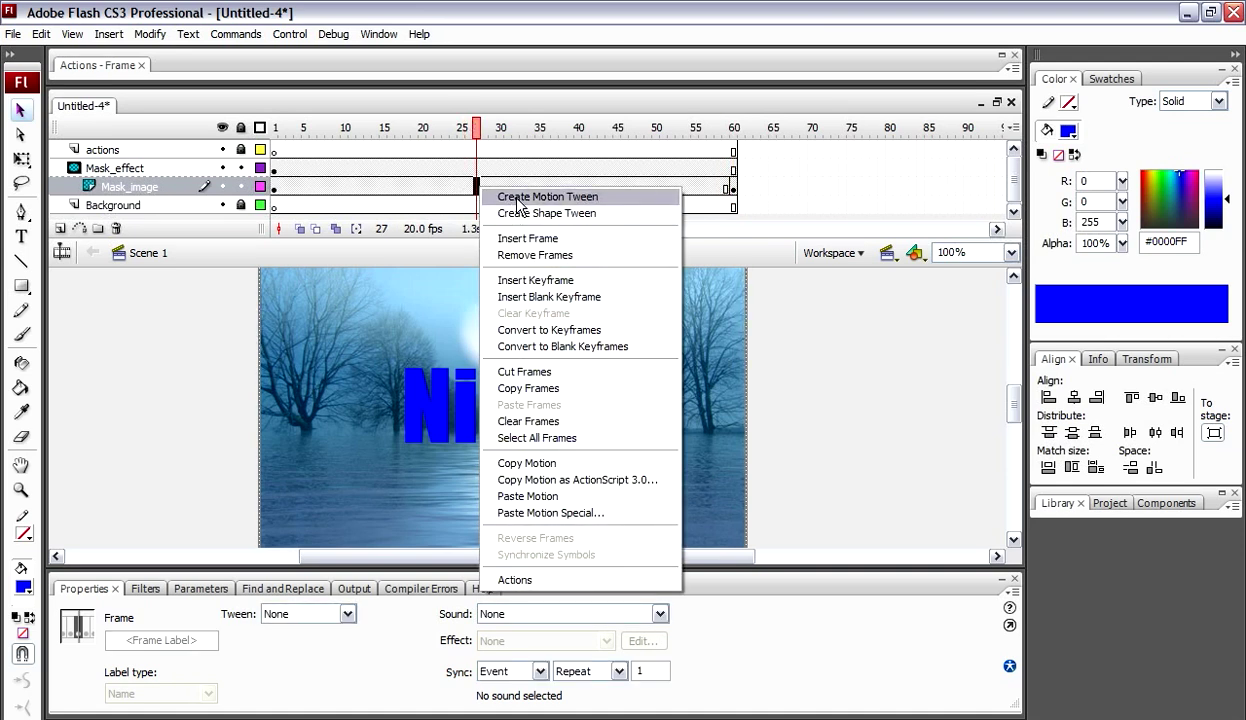
click(520, 200)
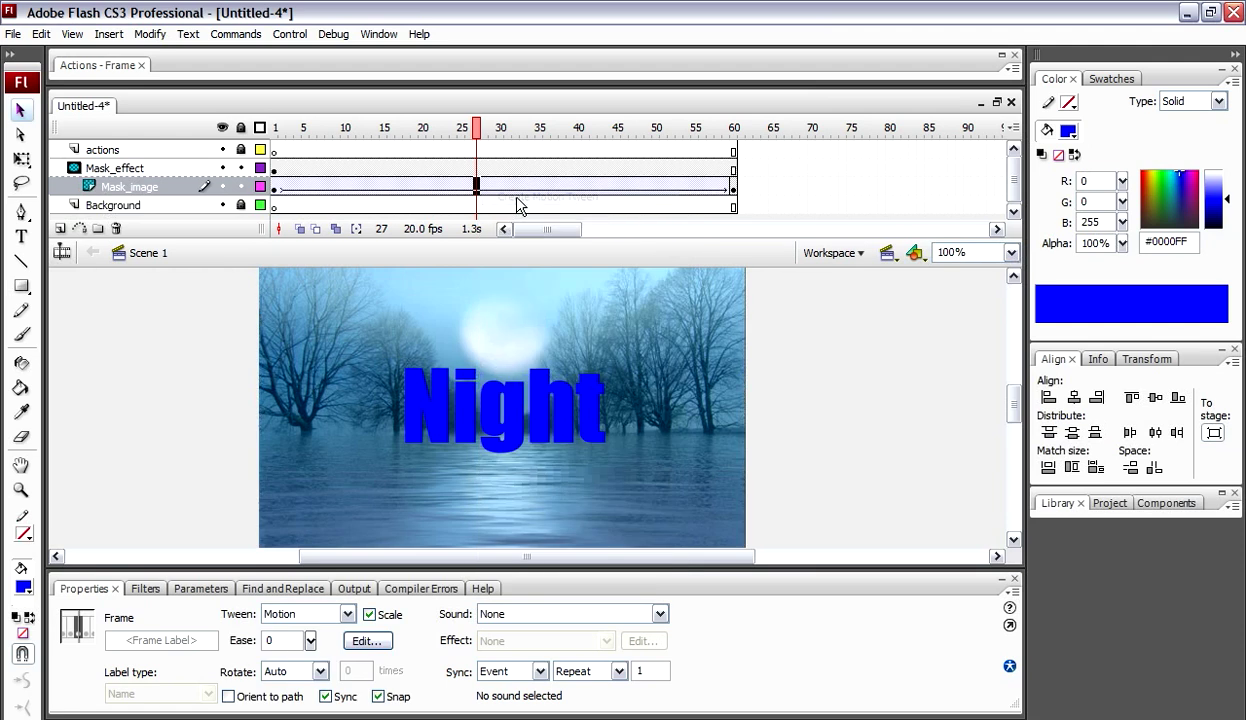
click(734, 188)
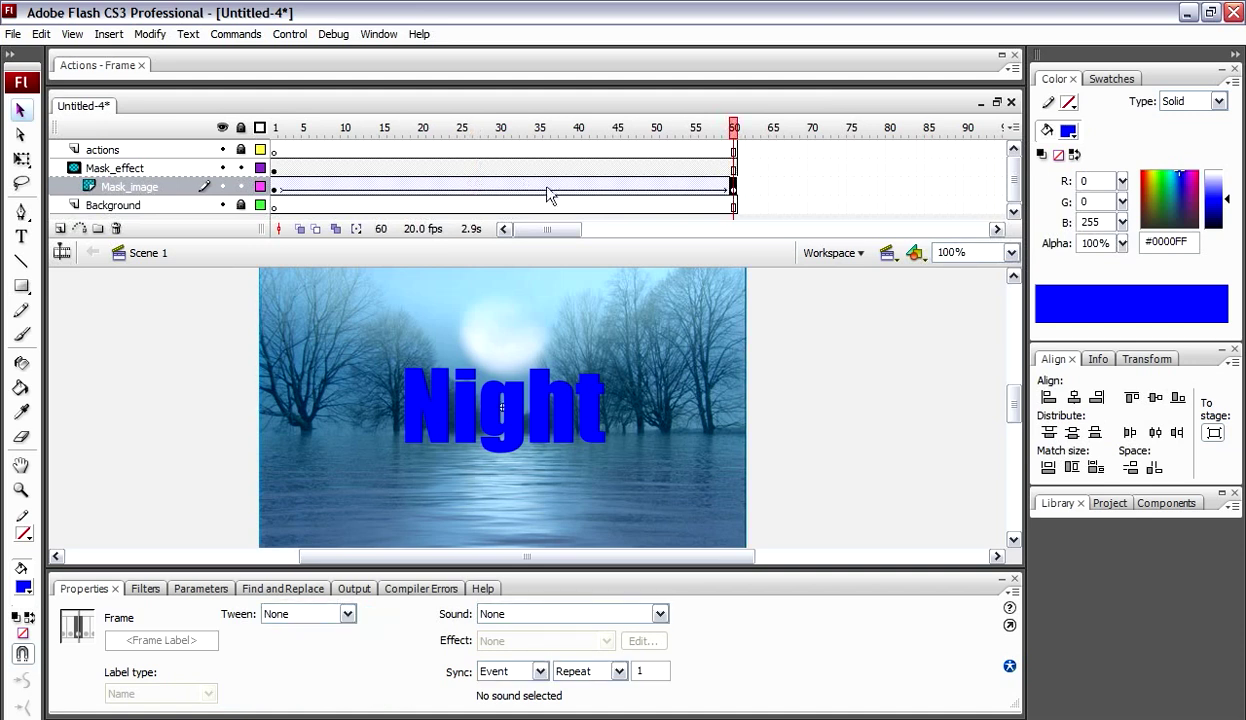
click(485, 188)
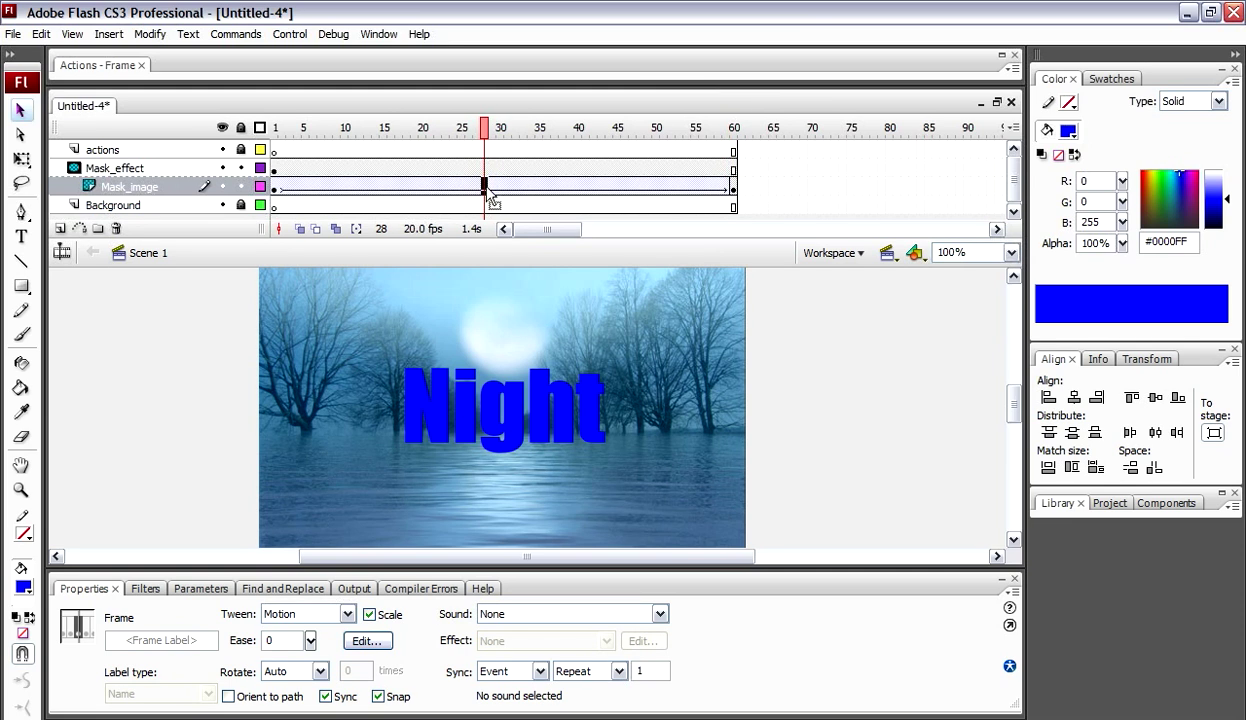
click(501, 188)
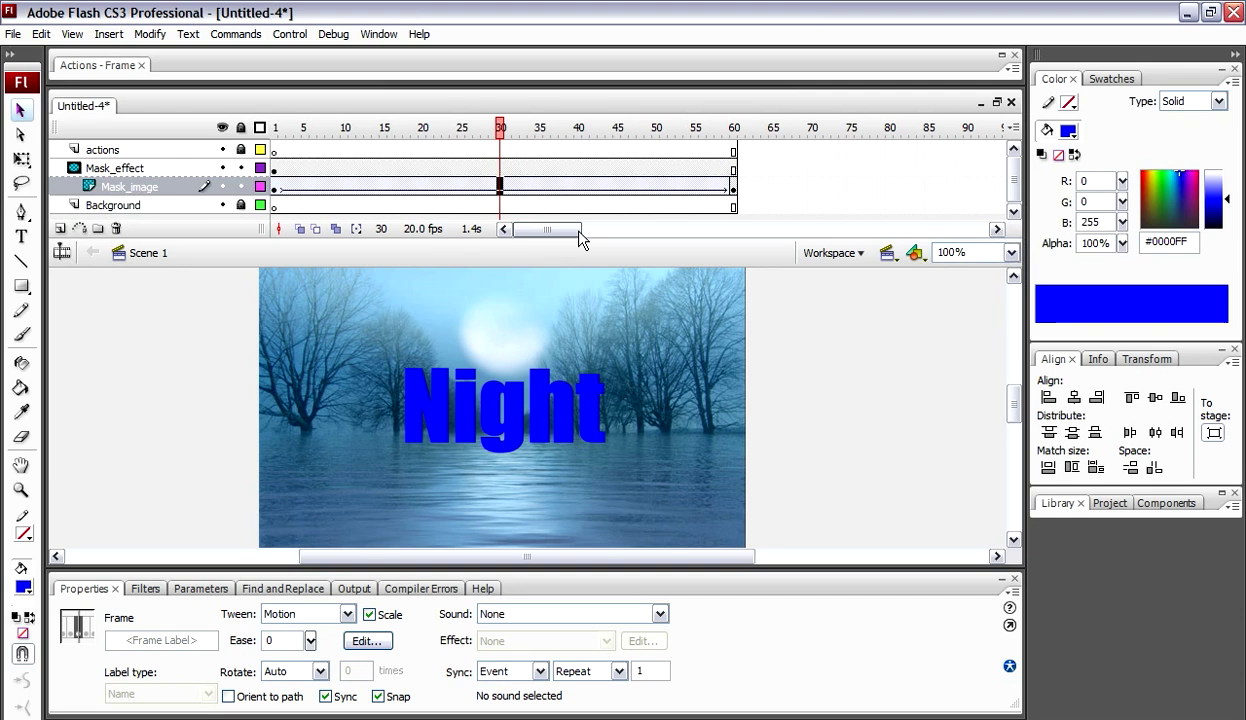
- Insert a keyframe at frame 30 on Mask_image and nudge the water image right
click(109, 34)
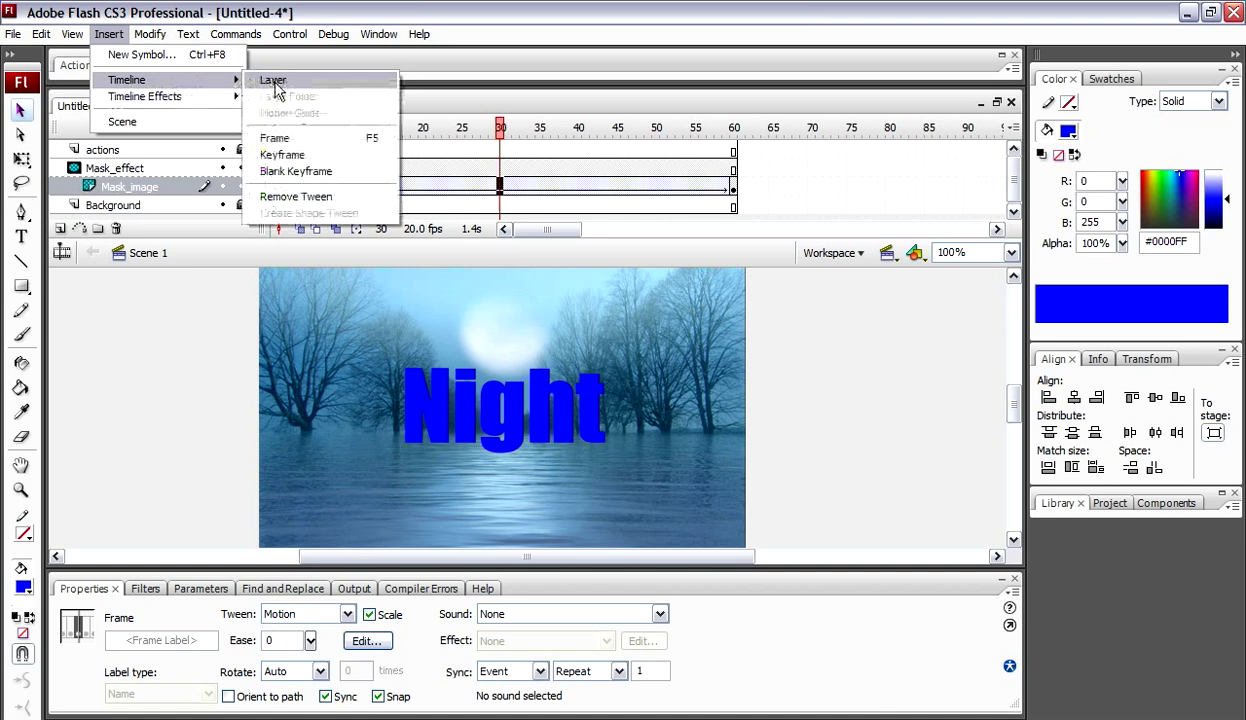
click(336, 156)
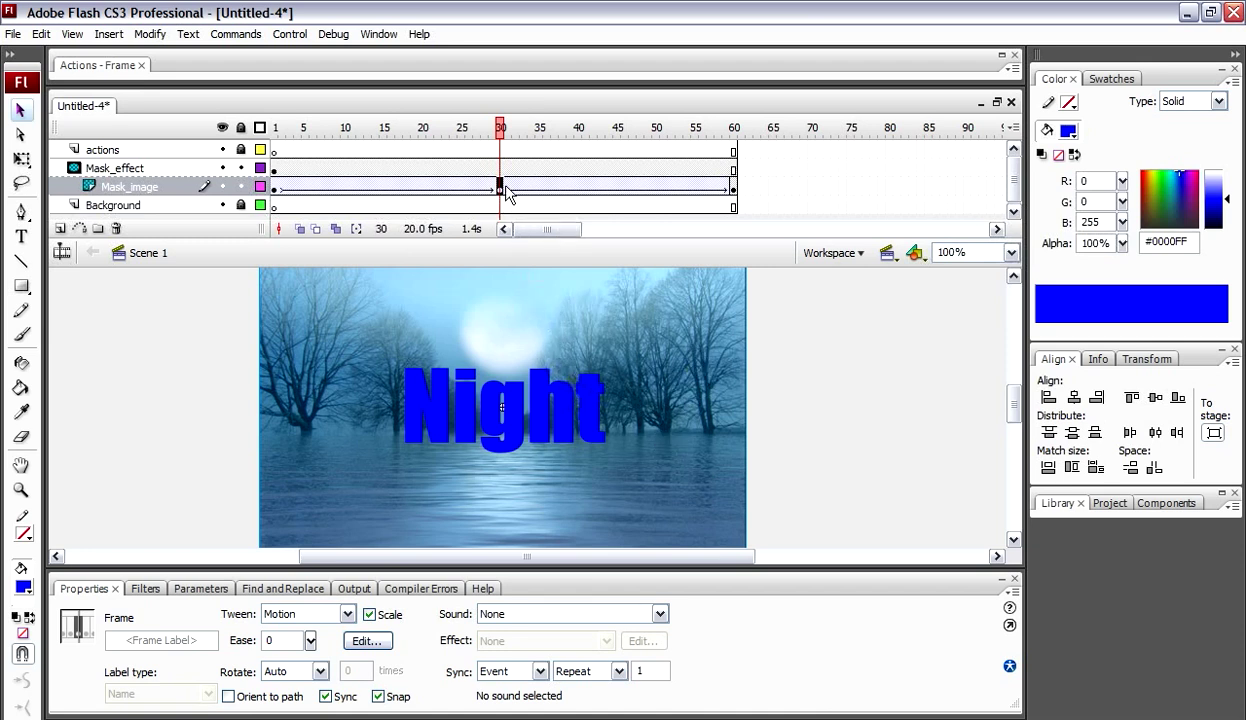
click(707, 406)
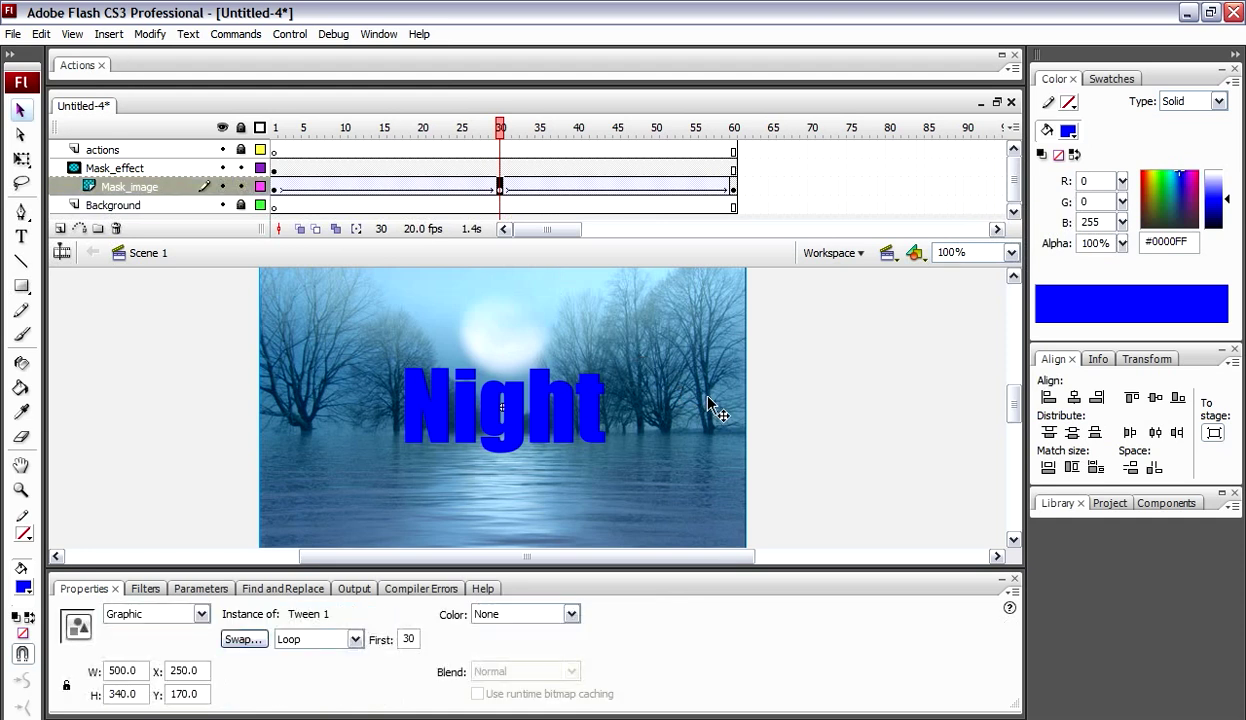
key(shift+Right)
key(shift+Right)
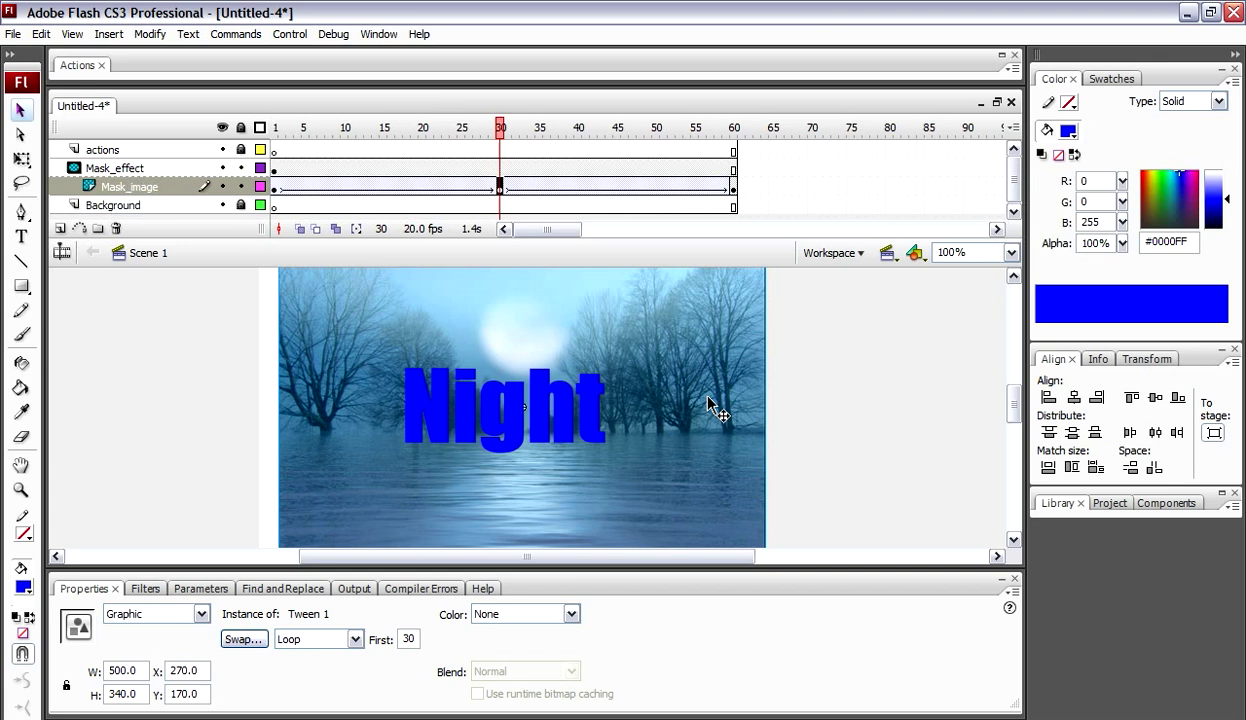
key(shift+Right)
key(shift+Right)
key(shift+Right)
key(shift+Right)
key(Left)
key(Left)
key(Left)
key(Left)
key(Left)
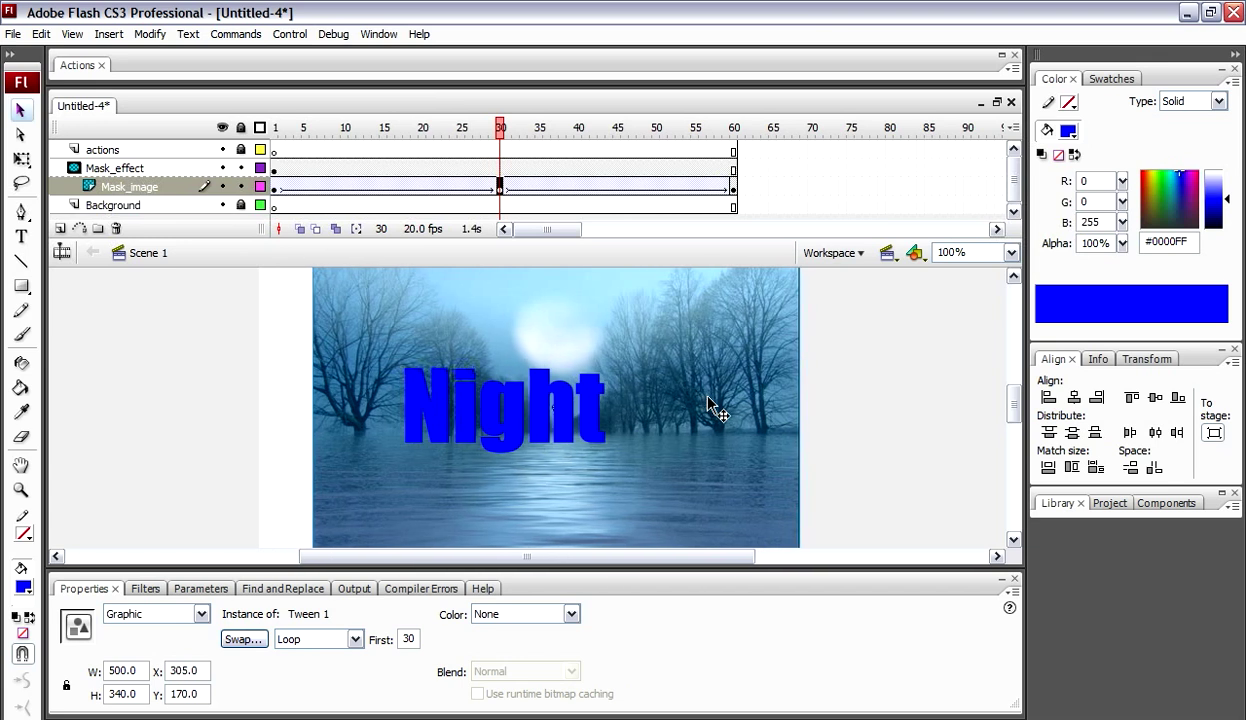
key(Left)
key(Left)
key(Left)
key(Left)
key(Left)
key(Left)
key(Left)
key(Left)
key(Left)
key(Left)
key(Left)
key(Left)
key(Left)
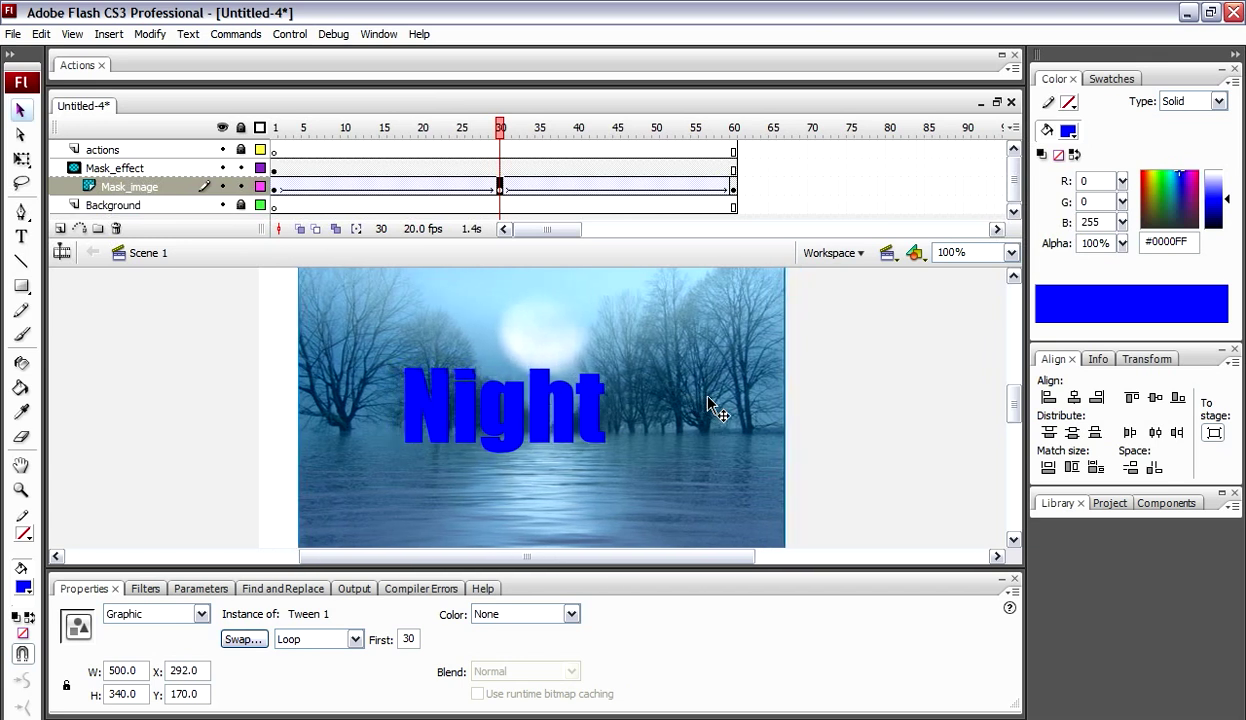
key(Left)
key(Left)
key(Left)
key(Left)
key(Left)
key(Left)
key(Left)
key(Left)
key(Left)
key(Left)
key(Left)
key(Left)
key(Left)
key(Left)
key(Left)
key(shift+Right)
key(shift+Right)
key(shift+Right)
key(shift+Right)
key(shift+Right)
key(shift+Right)
key(shift+Right)
key(shift+Right)
key(shift+Right)
key(shift+Right)
key(shift+Right)
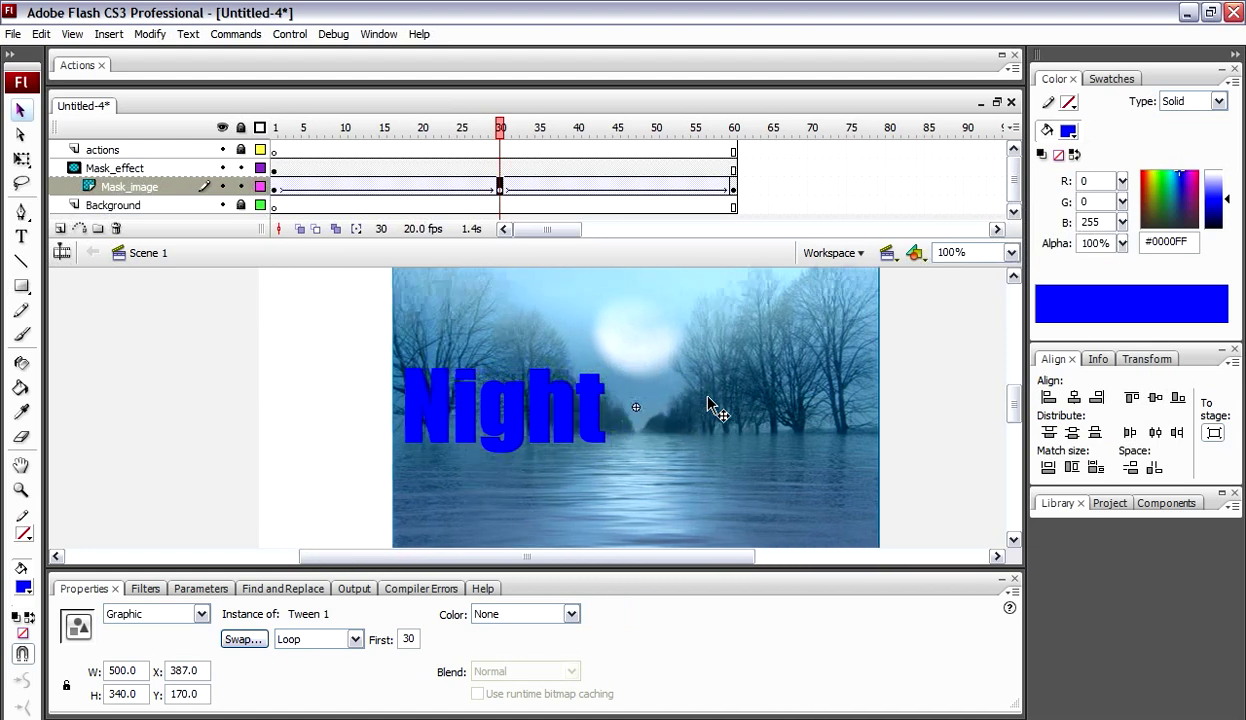
- Fine-tune the water image's position until it sits at X 380, Y 170
key(shift+Down)
key(shift+Down)
key(shift+Left)
key(shift+Down)
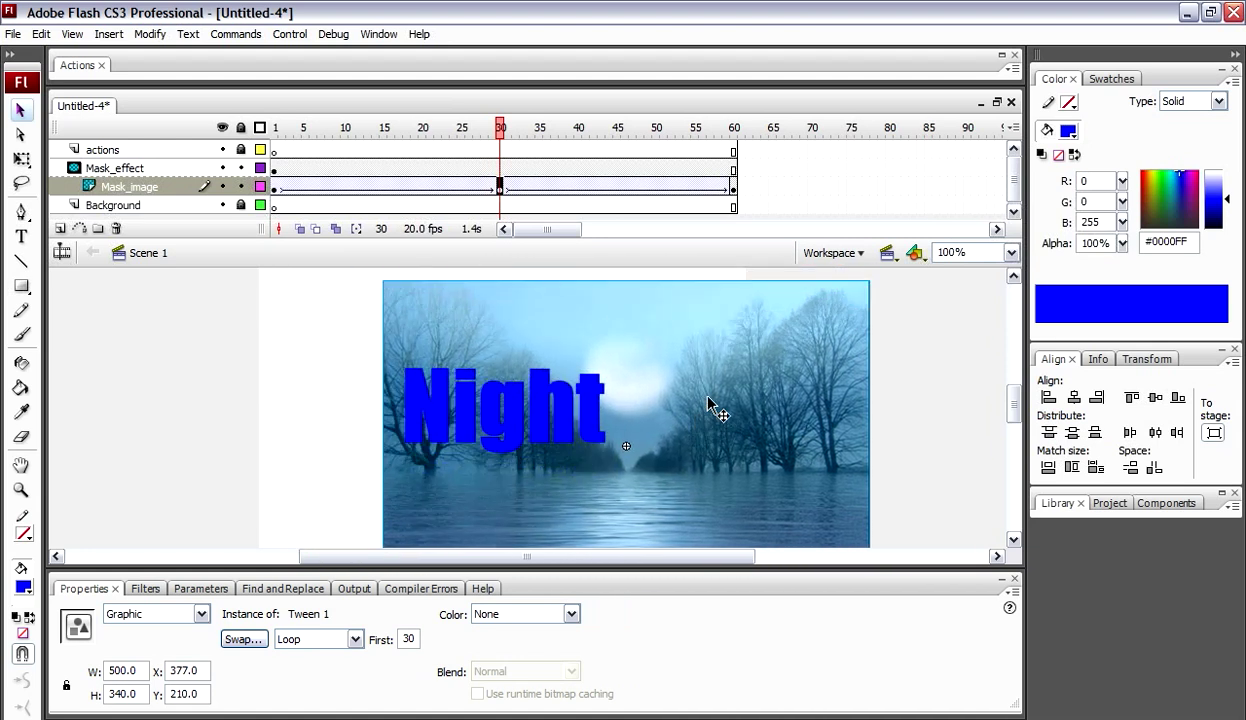
key(shift+Left)
key(shift+Down)
key(shift+Left)
key(shift+Left)
key(shift+Left)
key(shift+Left)
key(shift+Left)
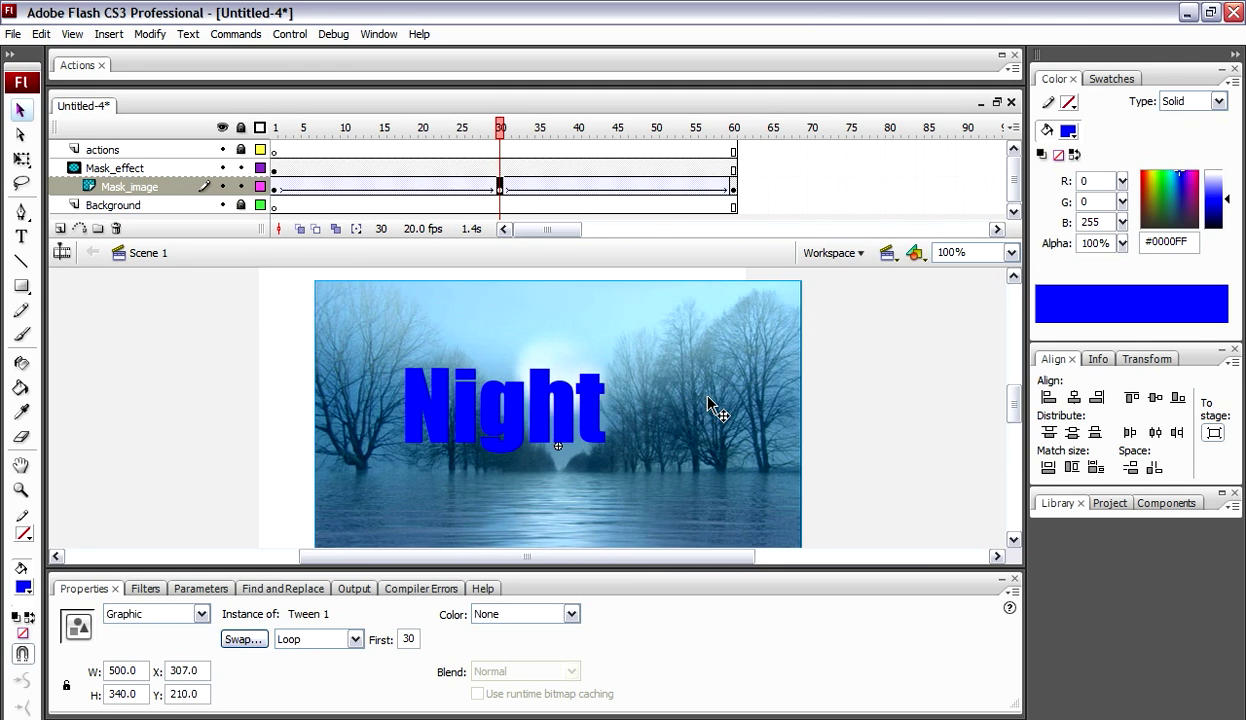
key(shift+Left)
key(shift+Left)
key(shift+Up)
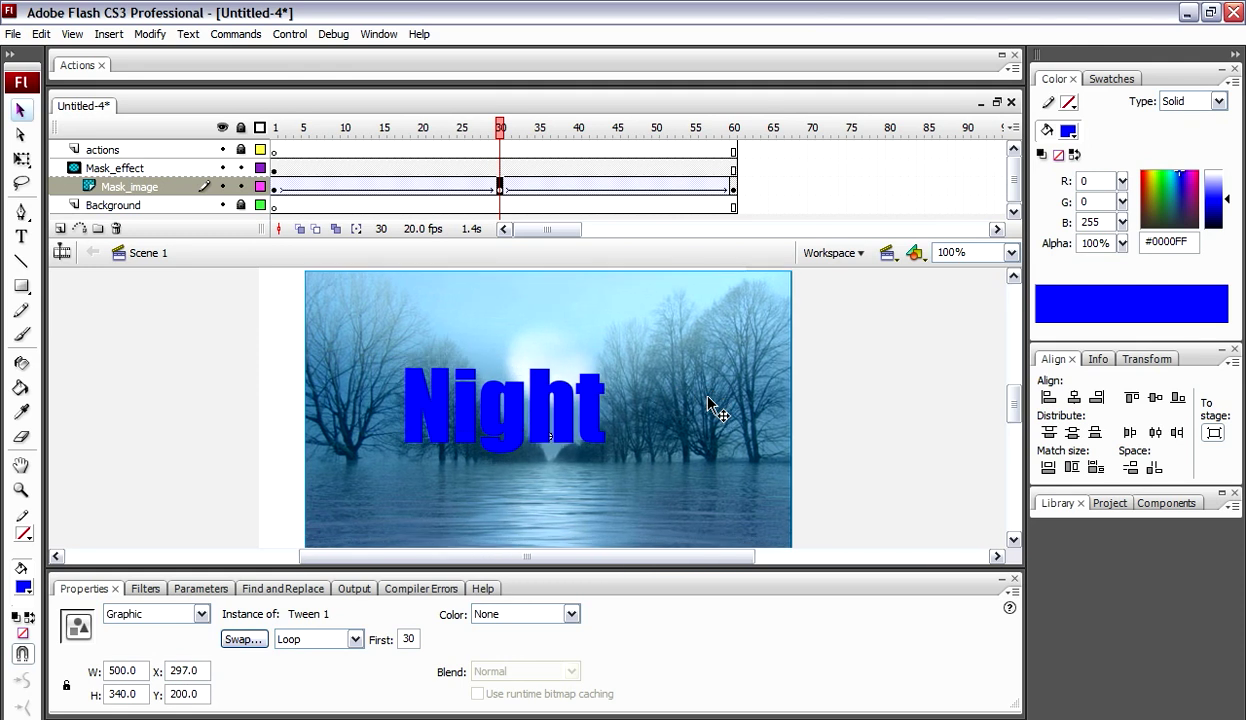
key(shift+Left)
key(shift+Left)
key(shift+Left)
key(shift+Left)
key(shift+Left)
key(shift+Up)
key(shift+Up)
key(shift+Up)
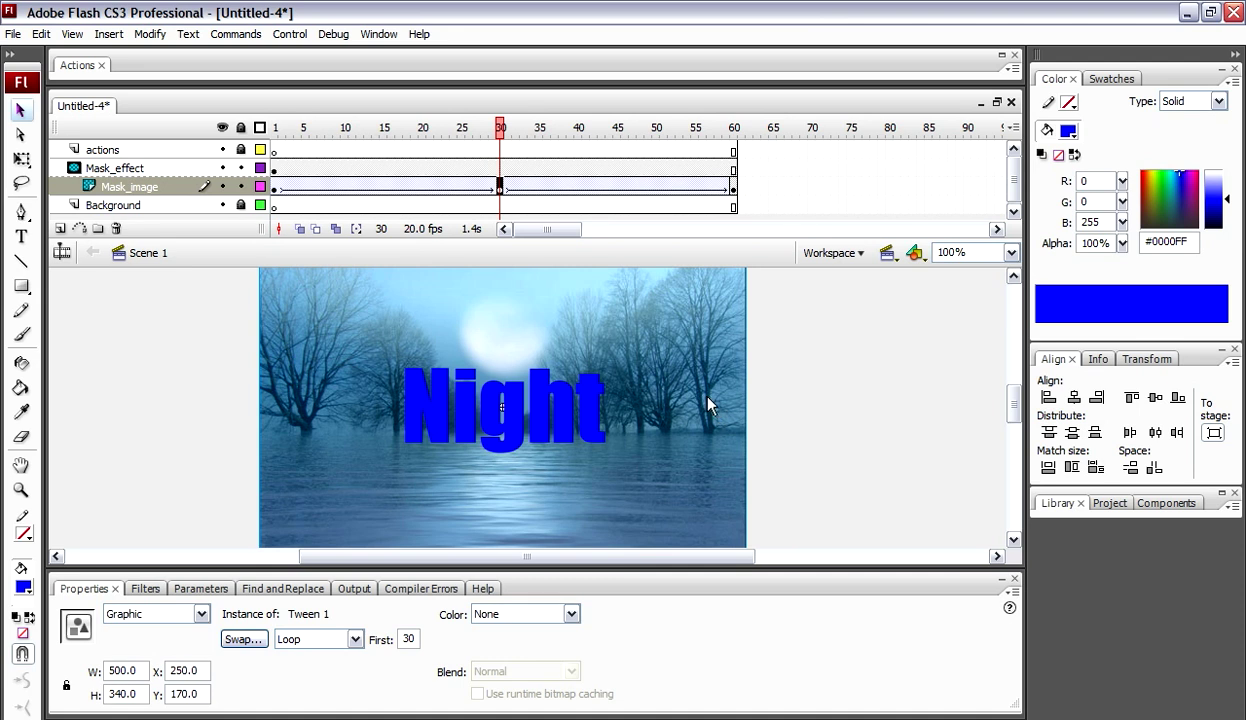
key(shift+Right)
key(shift+Right)
key(shift+Right)
key(shift+Right)
key(shift+Right)
key(shift+Right)
key(shift+Right)
key(shift+Right)
key(shift+Right)
key(shift+Right)
key(shift+Right)
key(shift+Right)
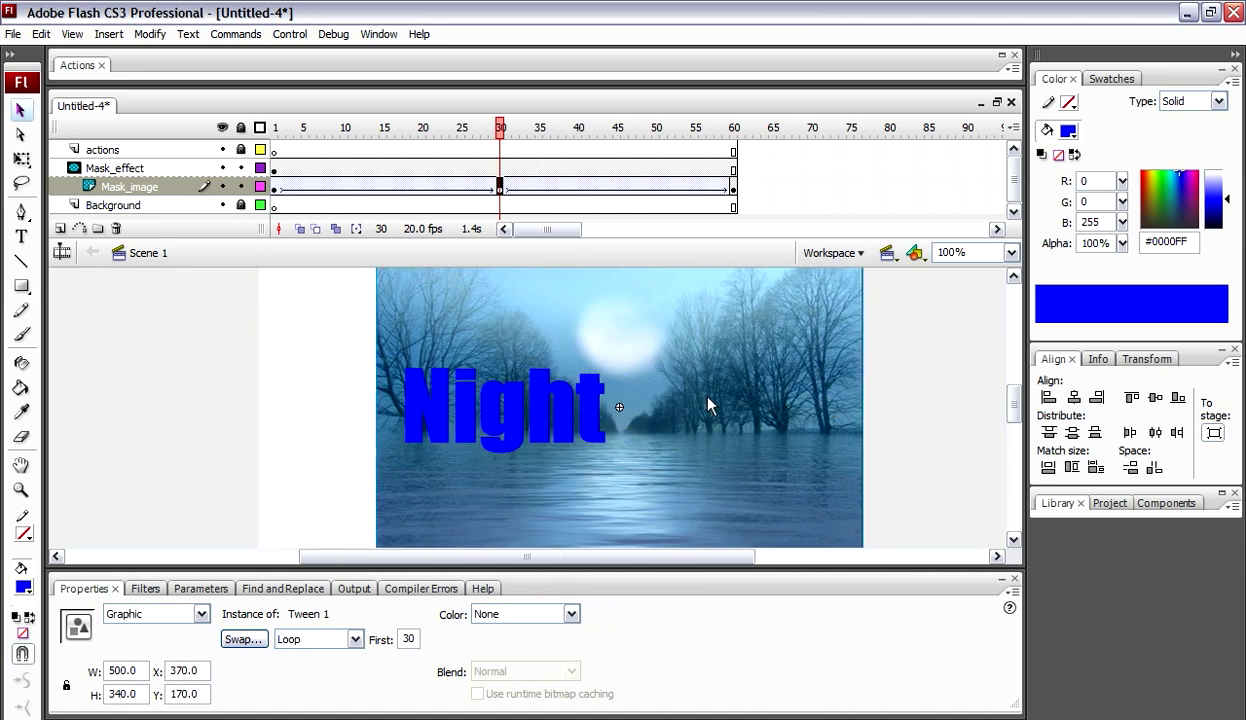
key(shift+Right)
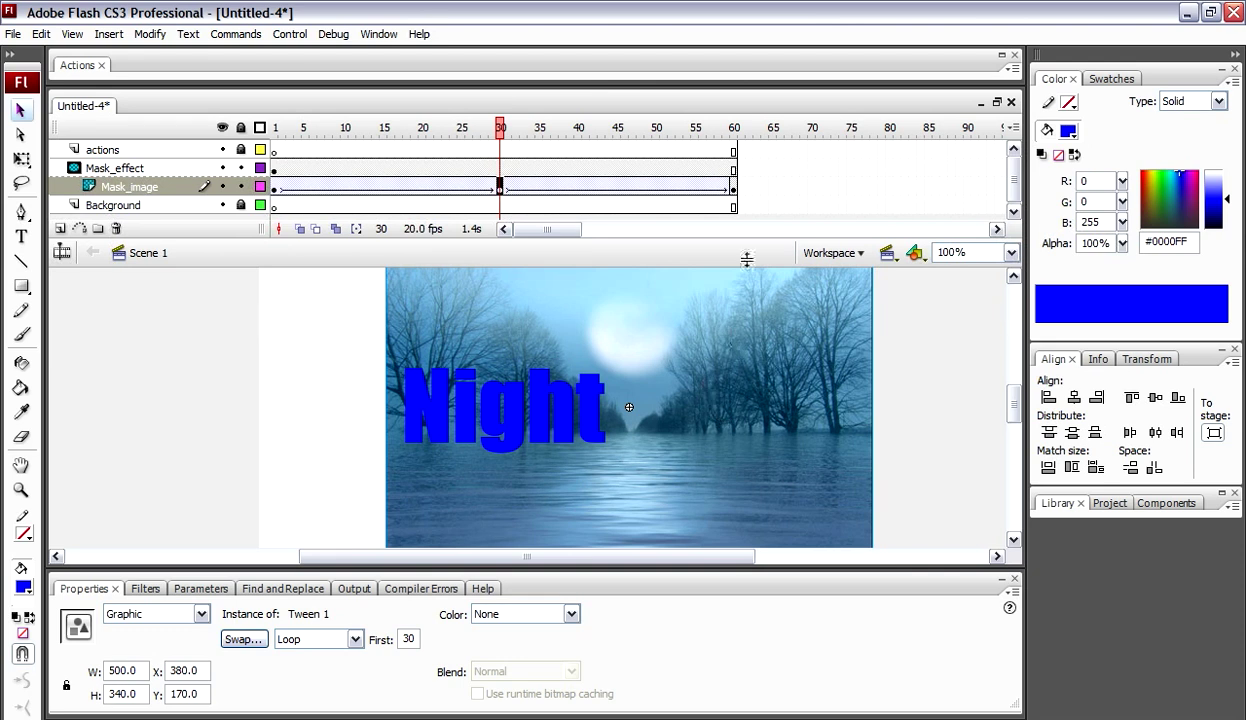
click(734, 189)
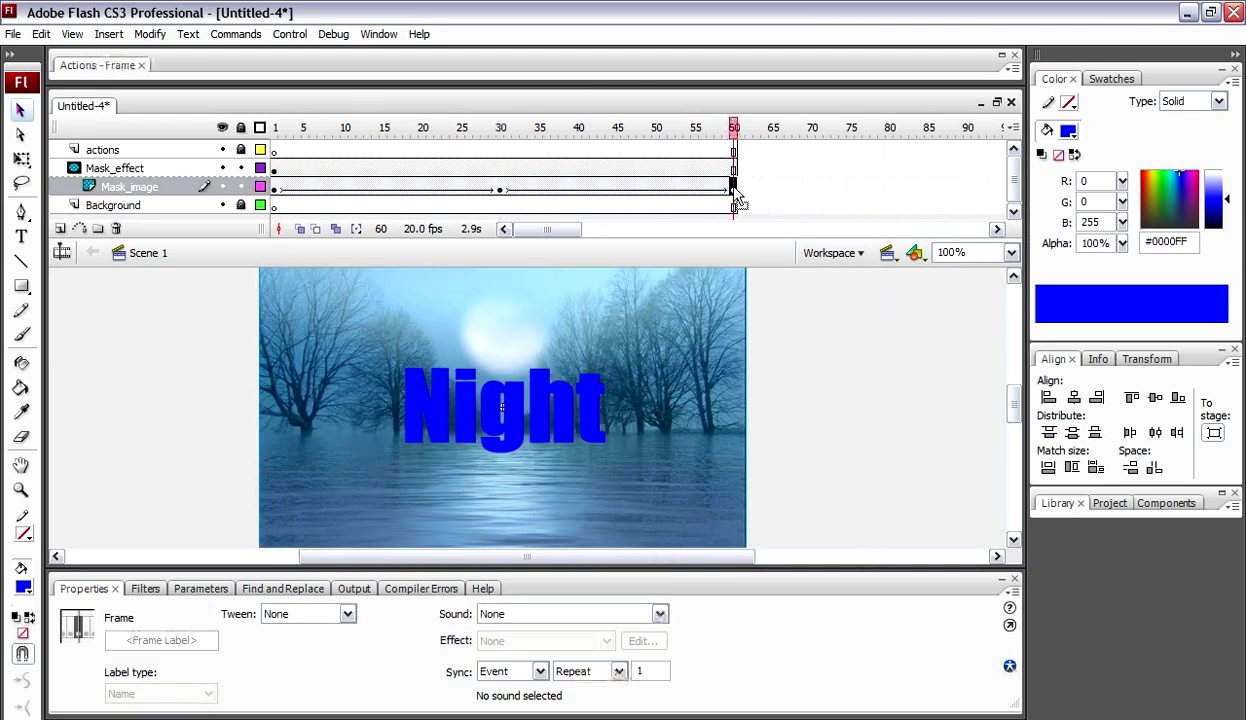
- Lock the Mask_image and Mask_effect layers to reveal the water inside 'Night'
click(240, 187)
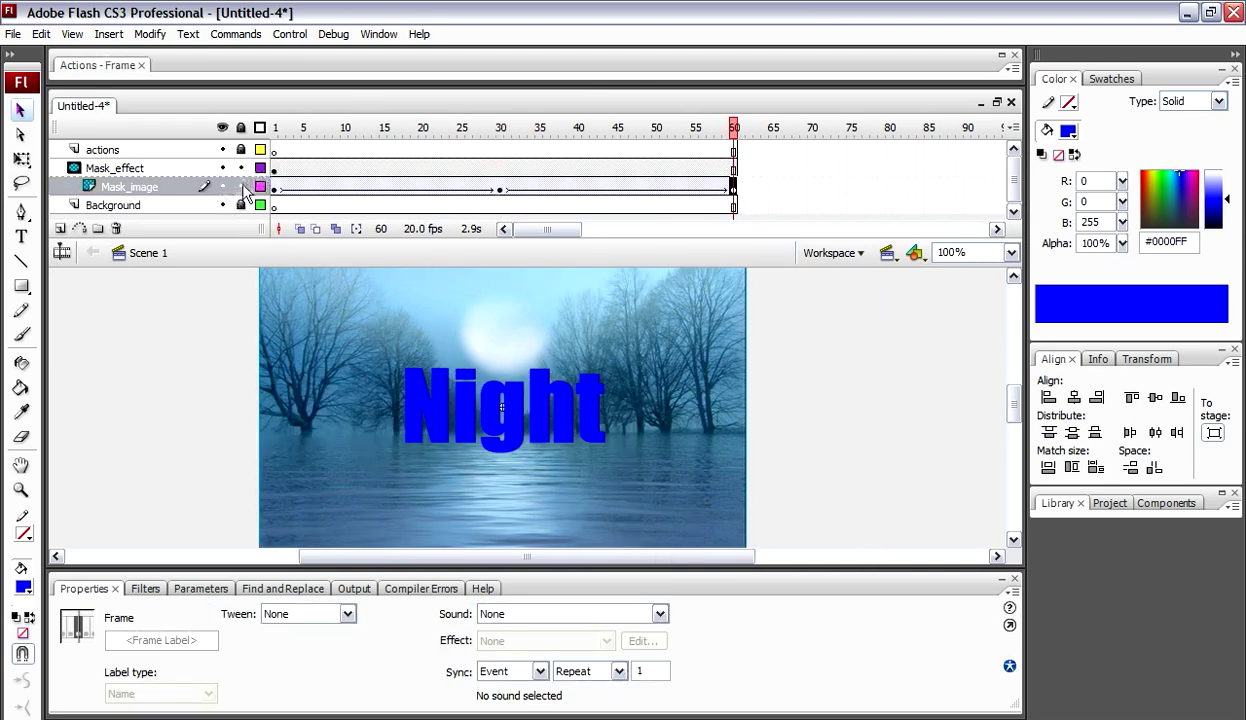
click(240, 168)
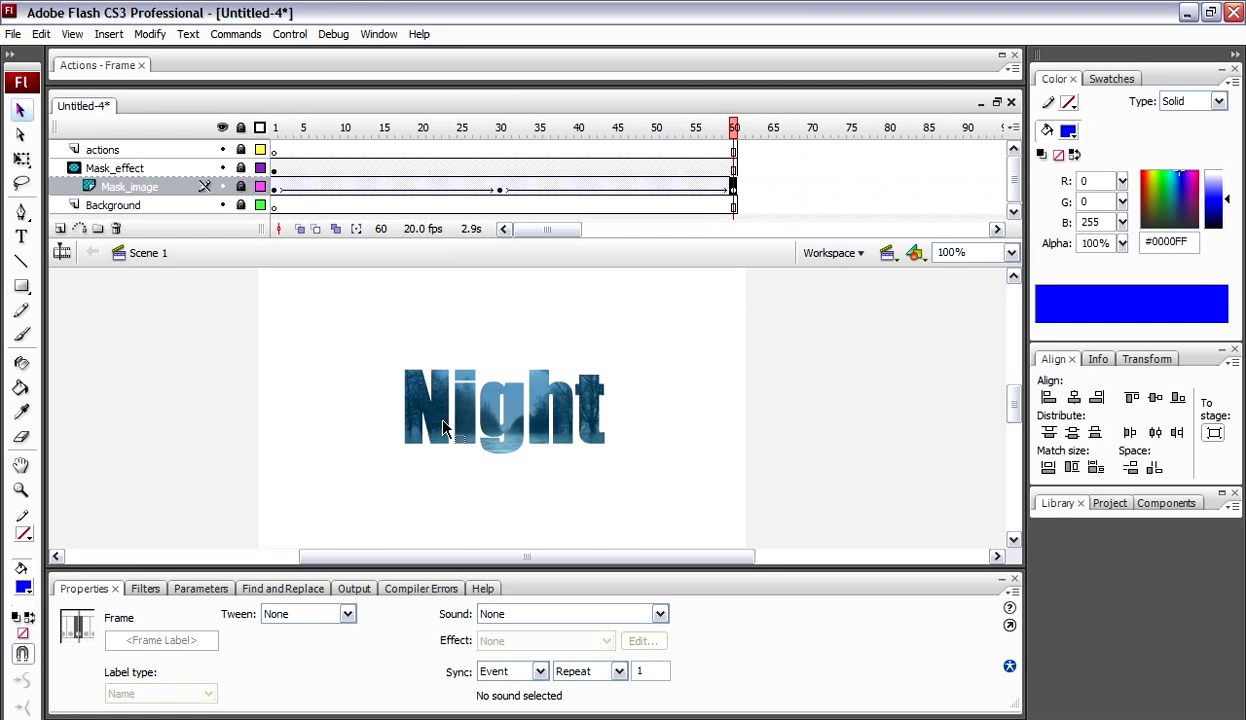
key(ctrl+Return)
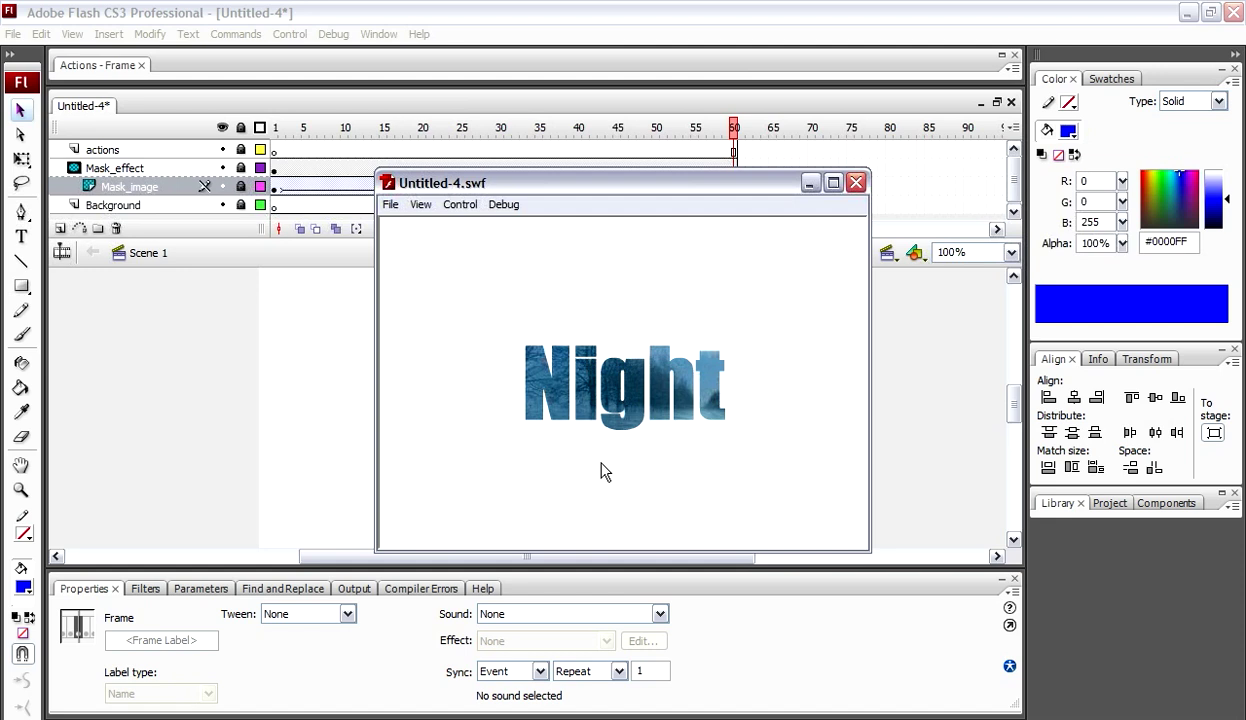
click(856, 184)
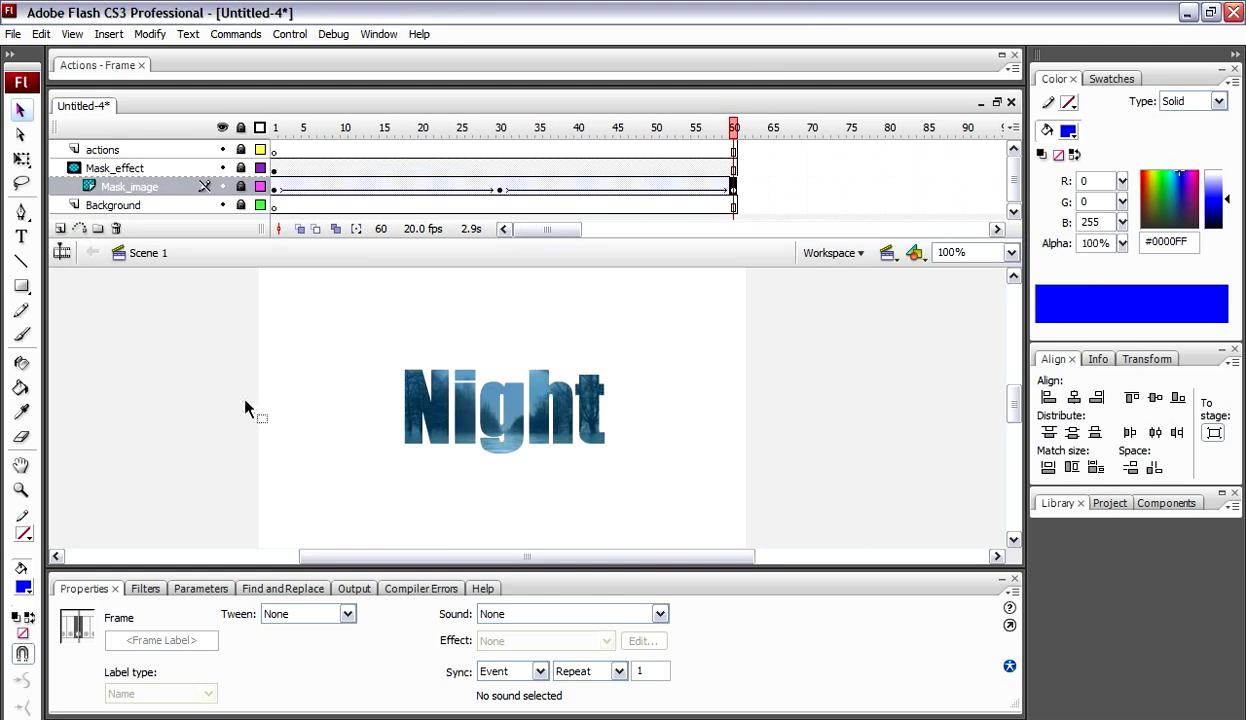
click(332, 390)
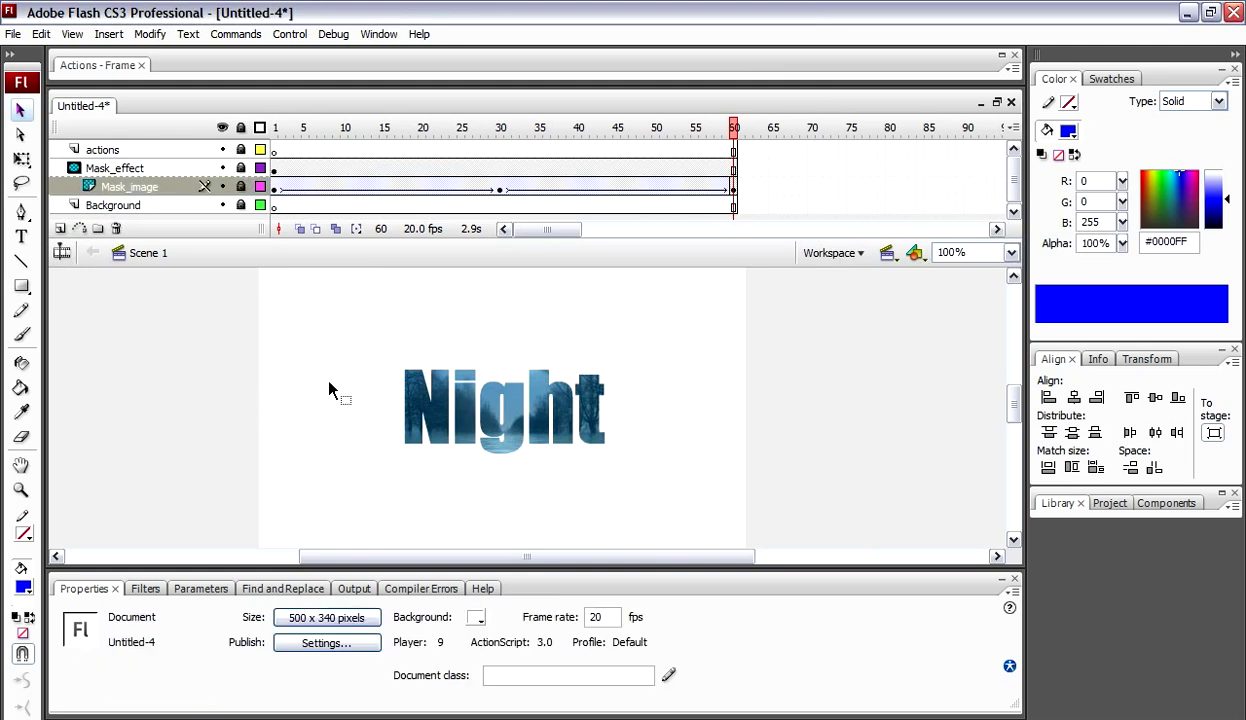